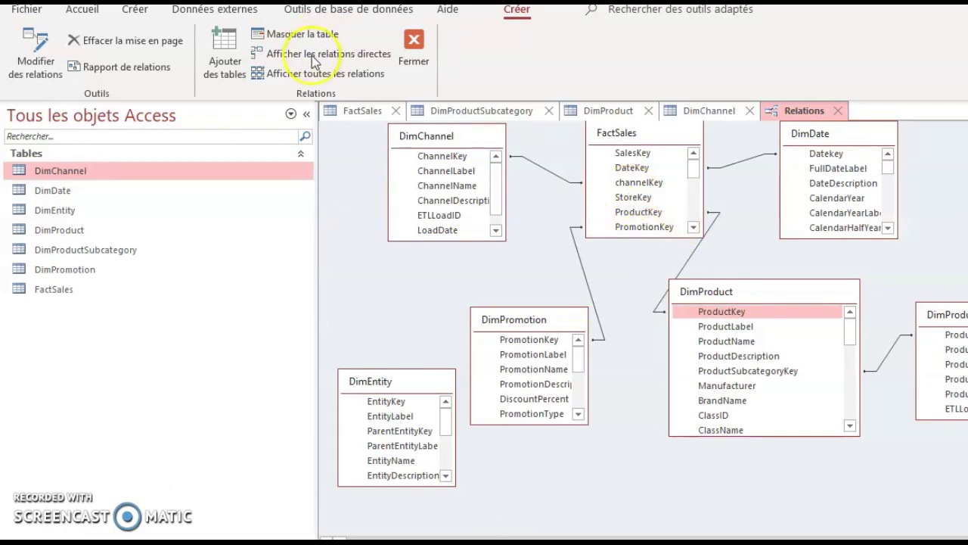
# - Review the FactSales and DimChannel tables, and widen the LoadDate column of DimChannel
pyautogui.click(363, 113)
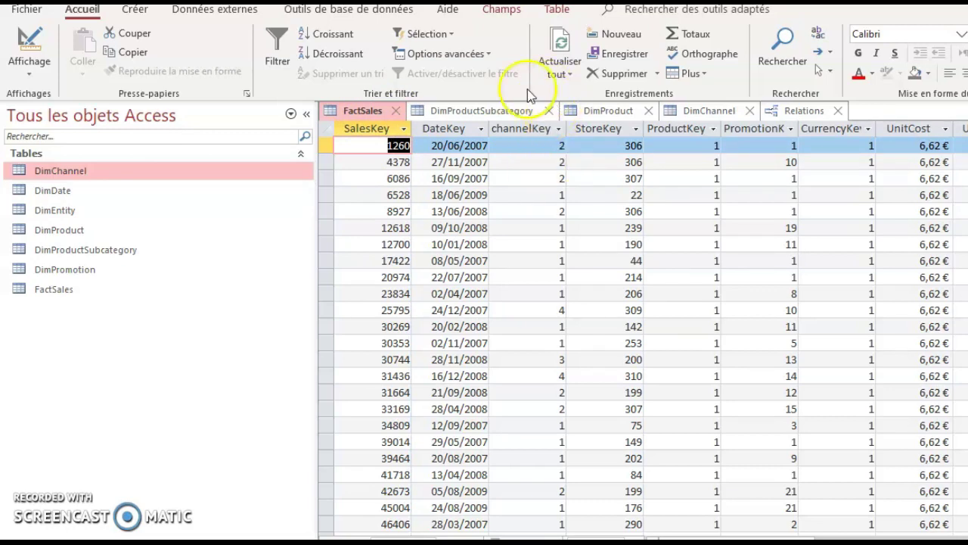
pyautogui.click(698, 112)
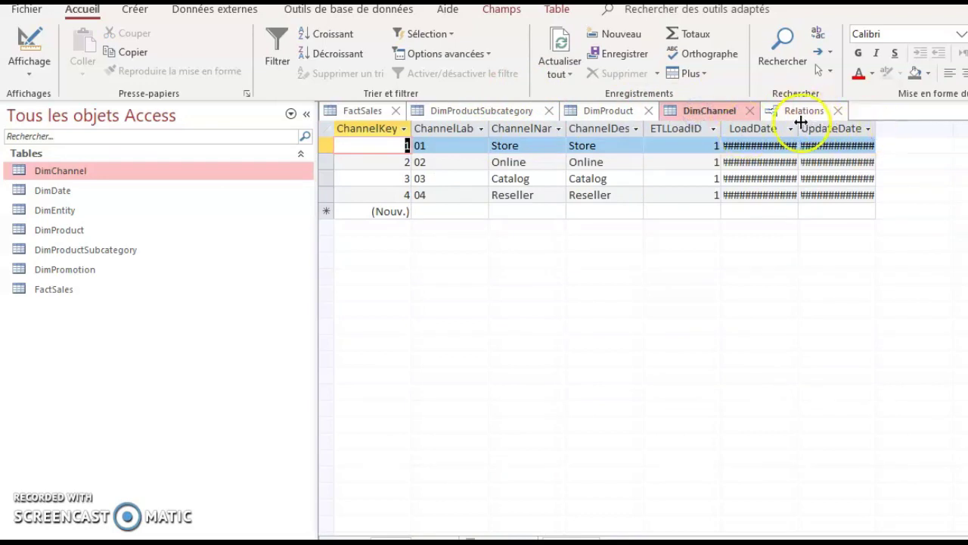
pyautogui.moveTo(800, 128); pyautogui.dragTo(814, 129)
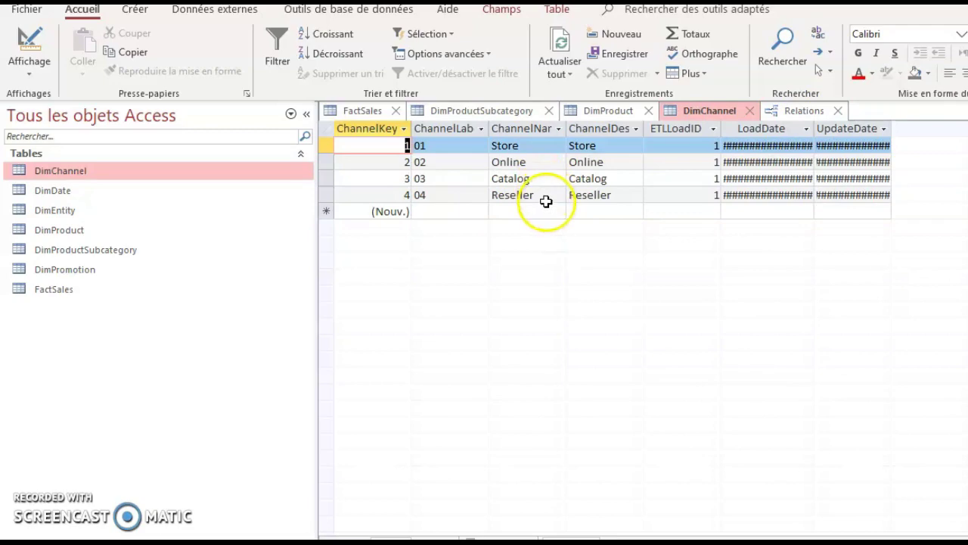
# - Look through the columns of the DimProduct table, including product labels, weights, costs and prices
pyautogui.click(605, 112)
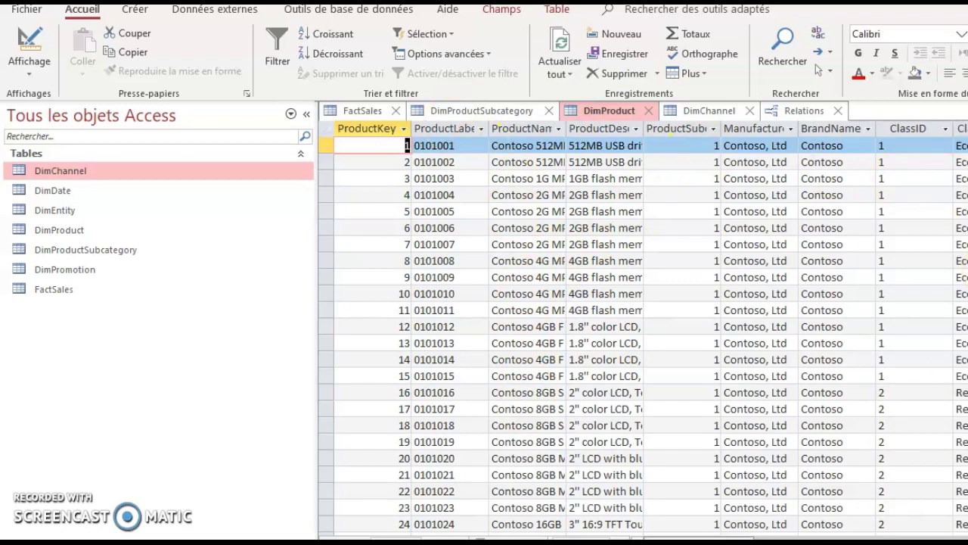
pyautogui.moveTo(699, 538); pyautogui.dragTo(912, 538)
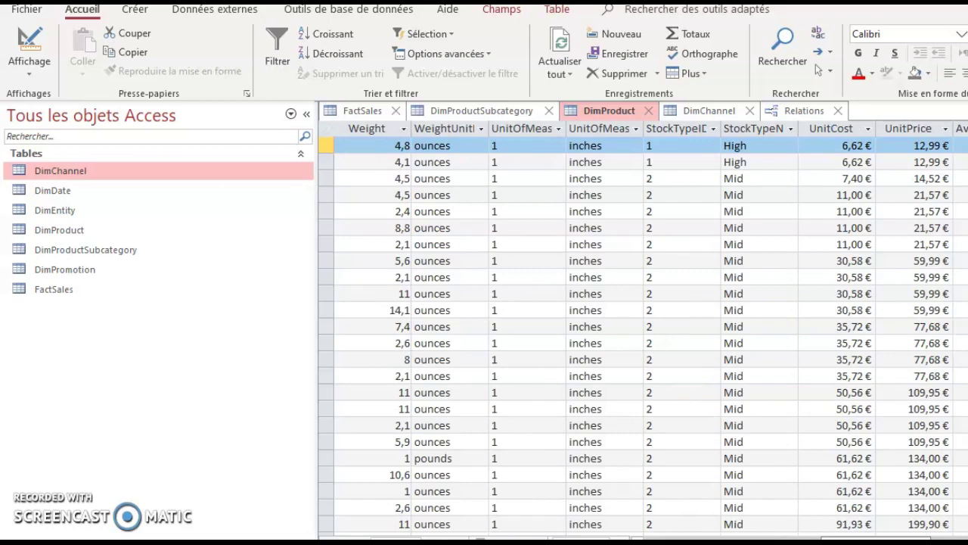
pyautogui.moveTo(911, 538); pyautogui.dragTo(647, 538)
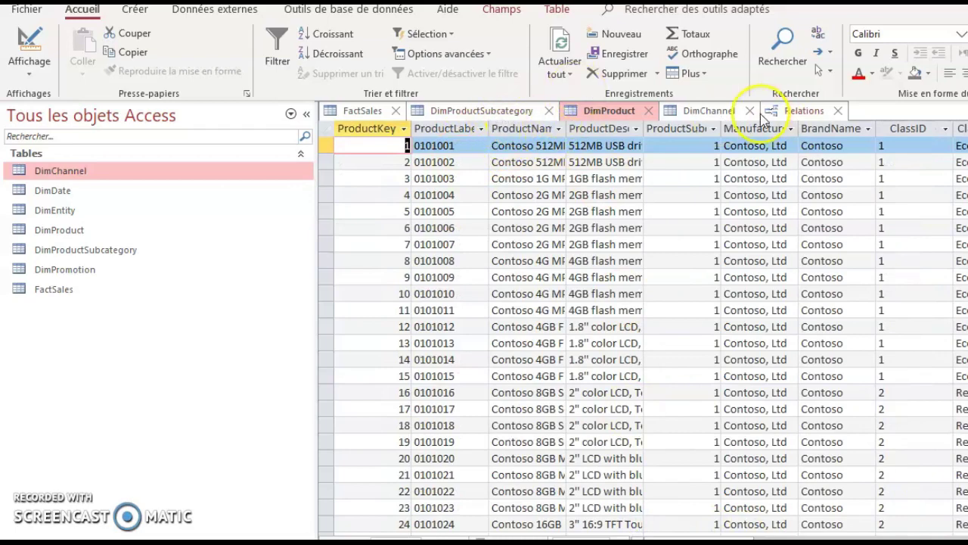
# - Check DimProductSubcategory against the relationships diagram, and widen its ProductCategoryKey column
pyautogui.click(482, 112)
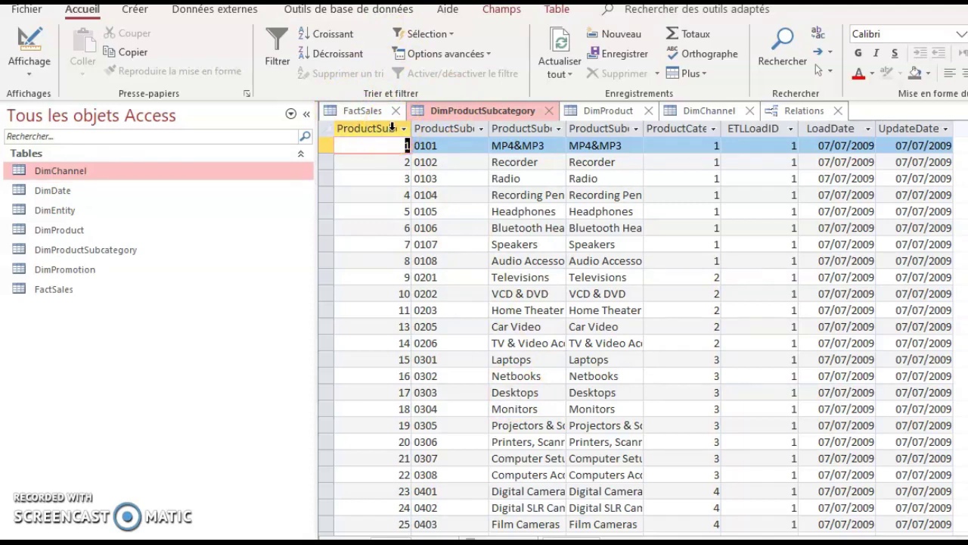
pyautogui.click(807, 112)
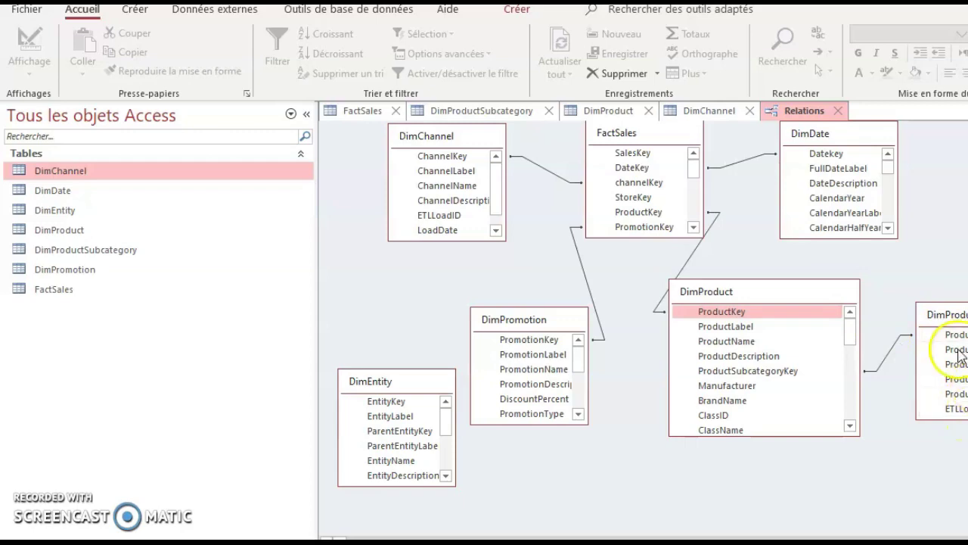
pyautogui.click(507, 111)
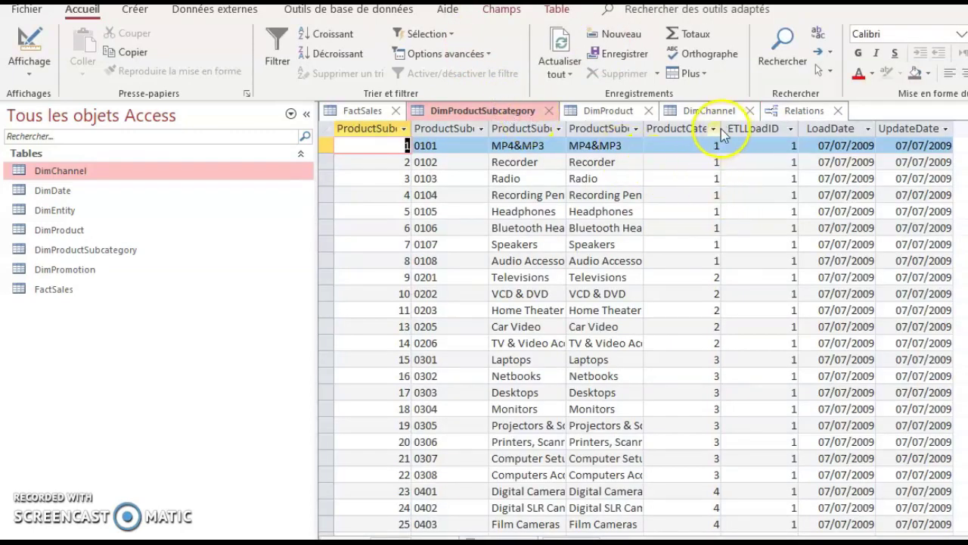
pyautogui.moveTo(724, 129); pyautogui.dragTo(760, 129)
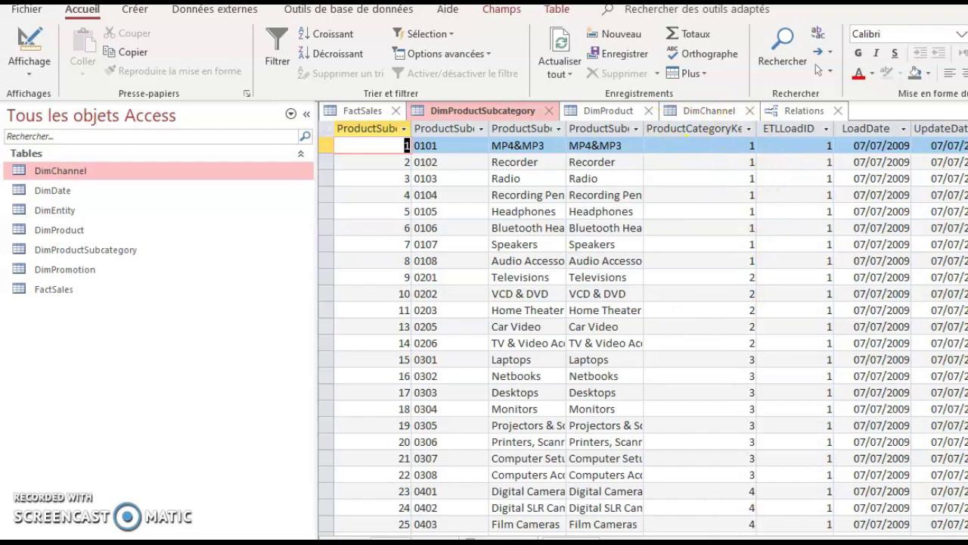
# - Examine the DimProductCategory table in the ProductCategories Access database, and return to the ContosoSales database
pyautogui.moveTo(585, 541)
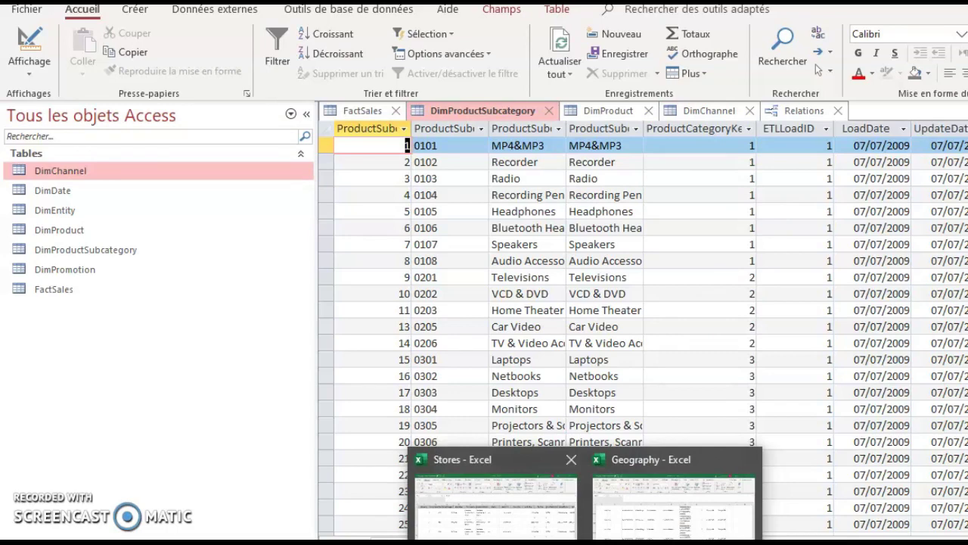
pyautogui.click(529, 521)
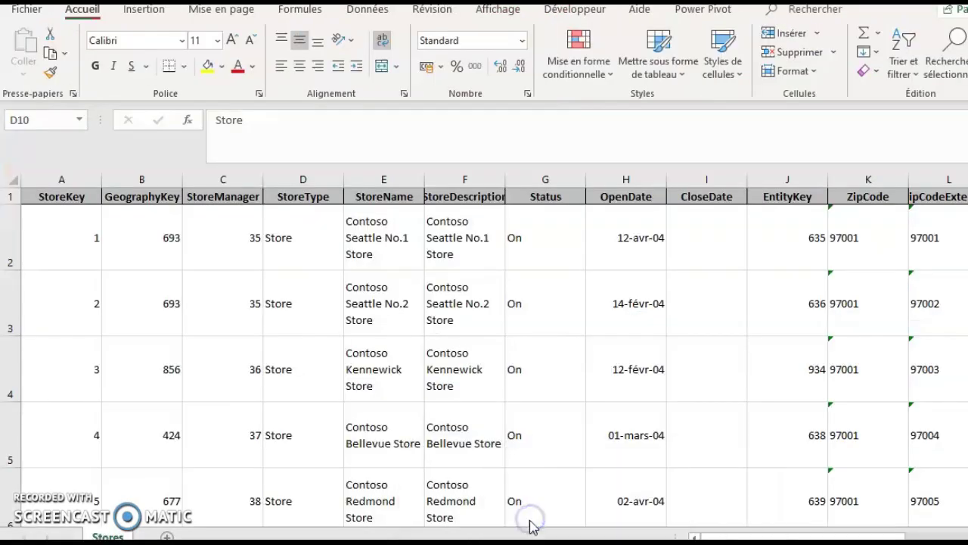
pyautogui.moveTo(534, 533)
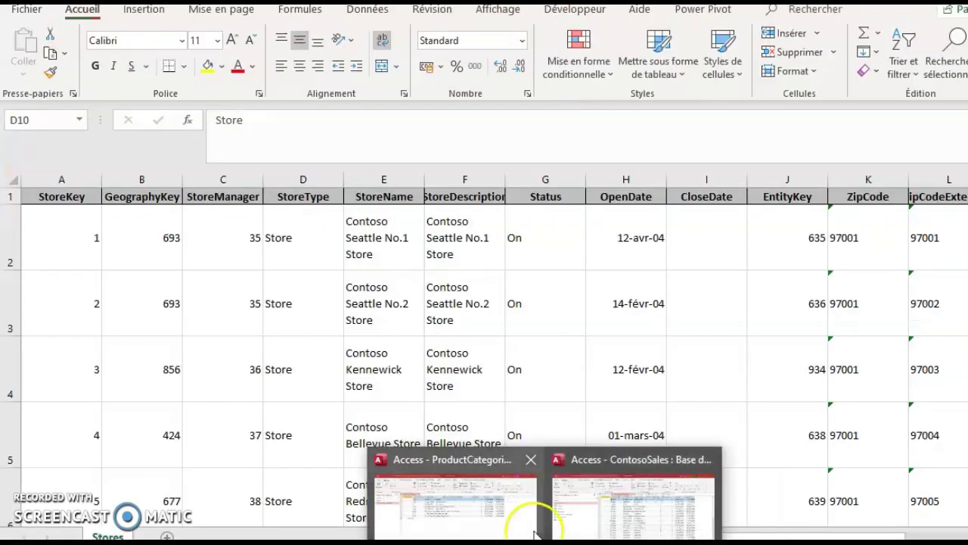
pyautogui.click(493, 505)
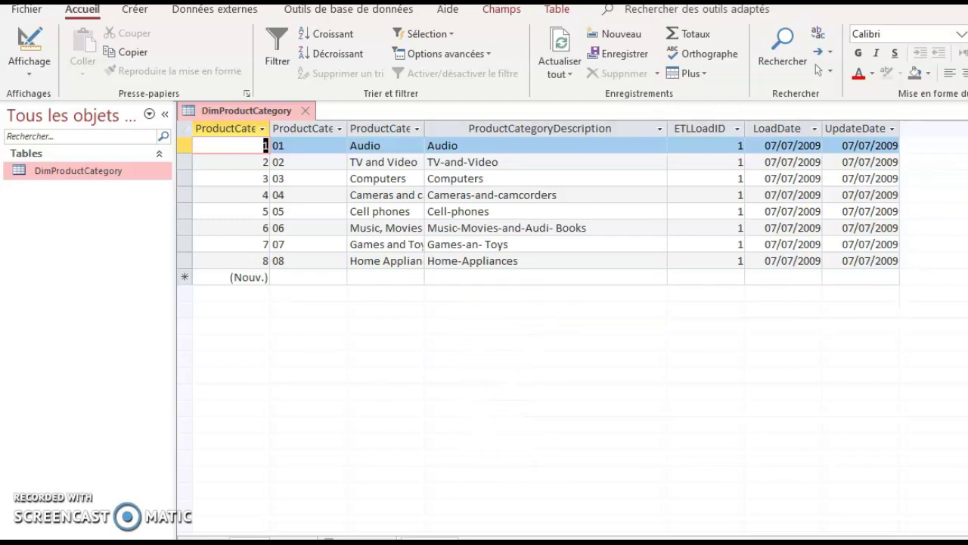
pyautogui.moveTo(545, 539)
pyautogui.click(579, 516)
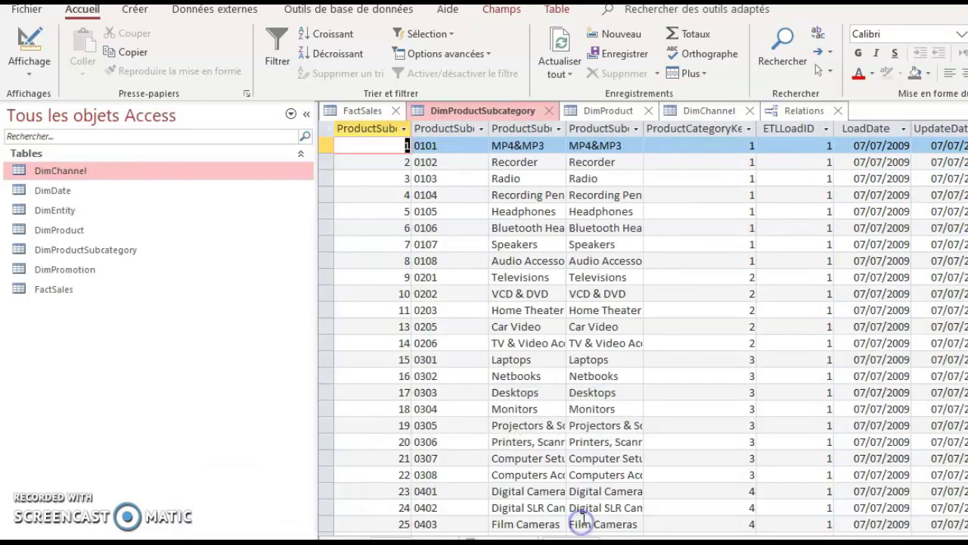
# - Review the table relationships, and switch to the Stores workbook in Excel to examine the store records and their StoreType values
pyautogui.click(791, 111)
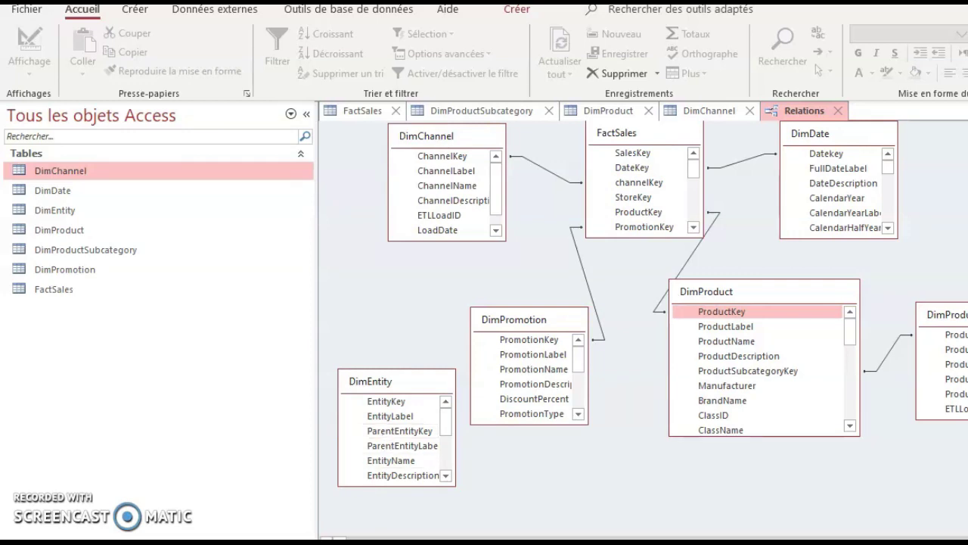
pyautogui.moveTo(584, 542)
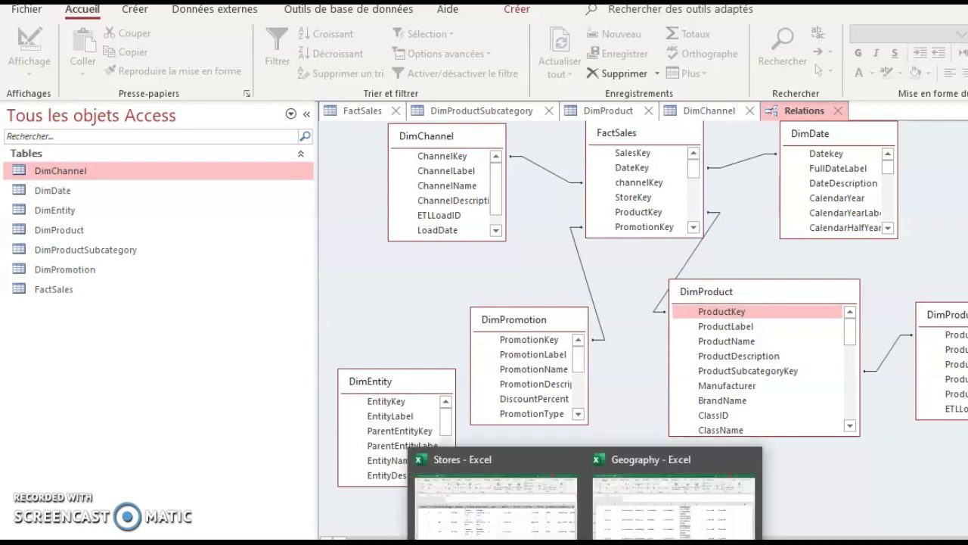
pyautogui.click(492, 488)
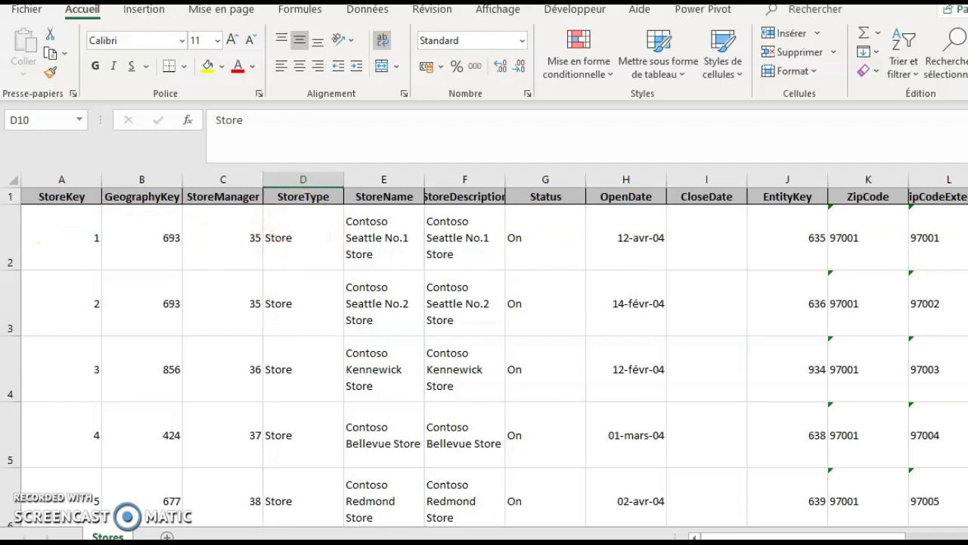
pyautogui.scroll(-20, 484, 356)
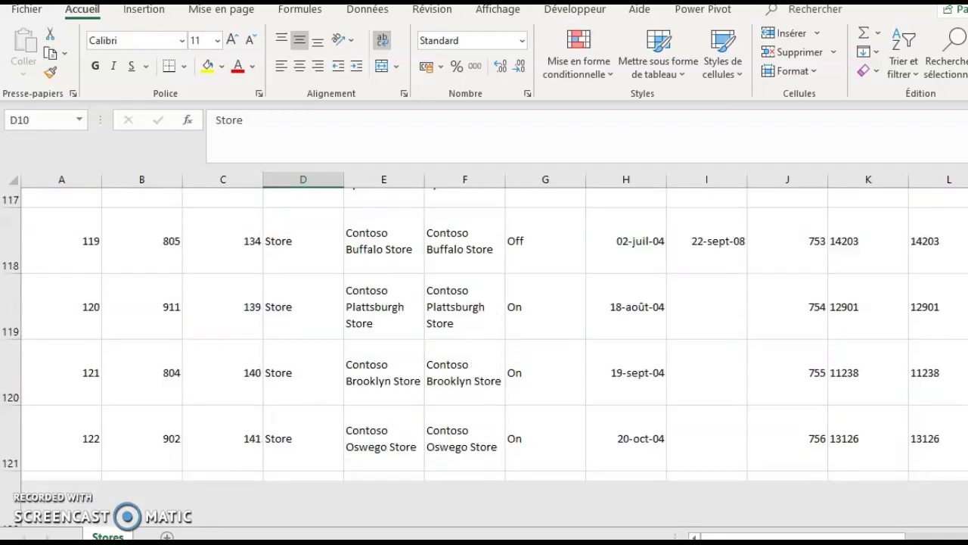
pyautogui.scroll(-8, 484, 355)
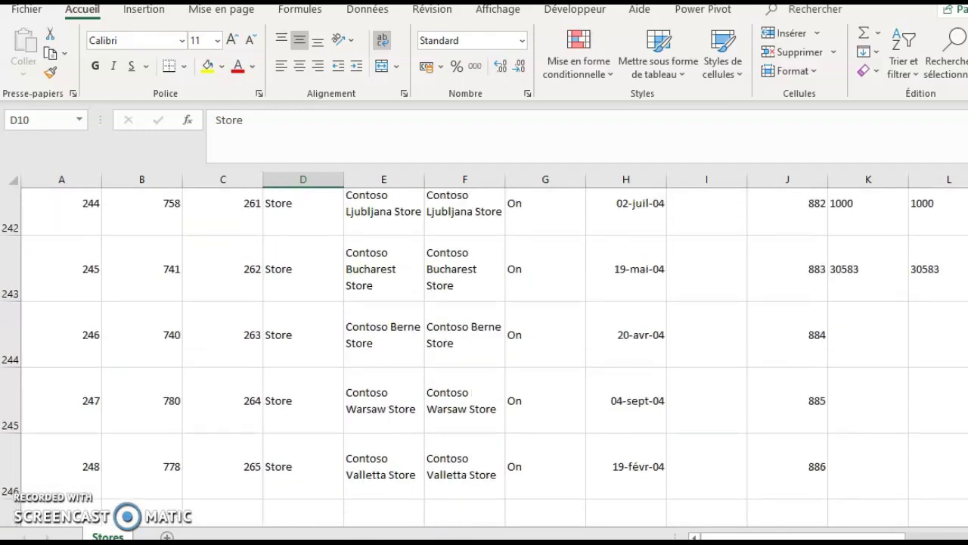
pyautogui.scroll(-2, 484, 356)
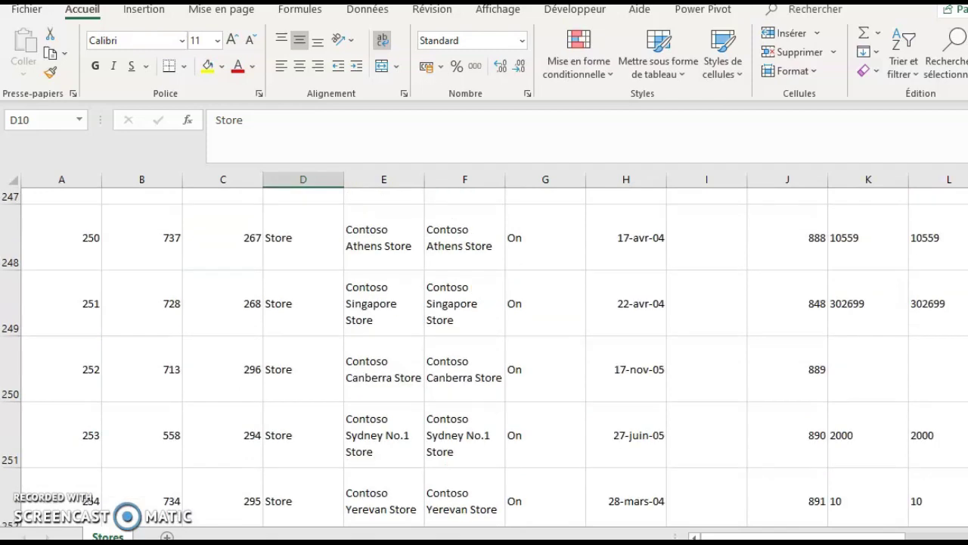
pyautogui.scroll(-18, 485, 355)
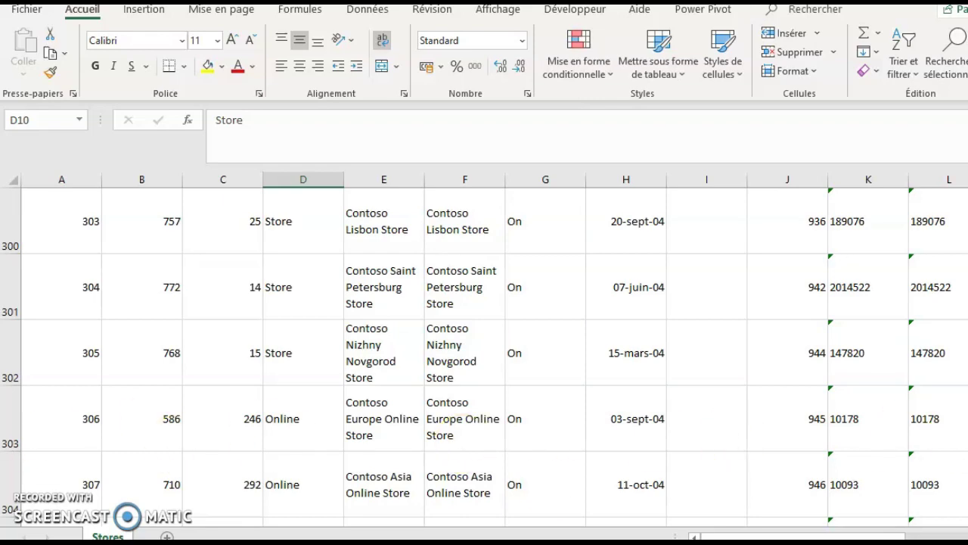
pyautogui.scroll(-1, 484, 355)
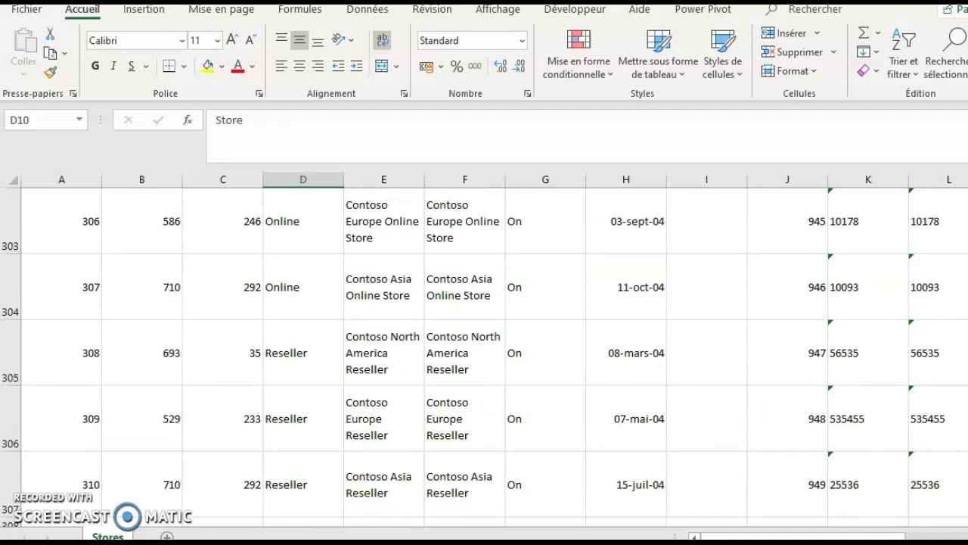
pyautogui.scroll(20, 484, 356)
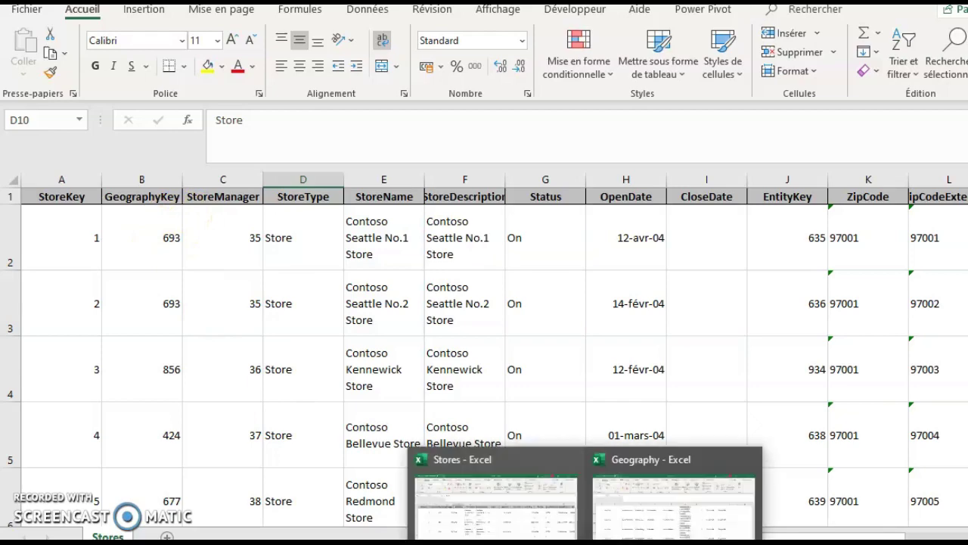
# - Switch to the Geography workbook and look through the continent, city, state and country records on the DimGeography sheet
pyautogui.click(659, 507)
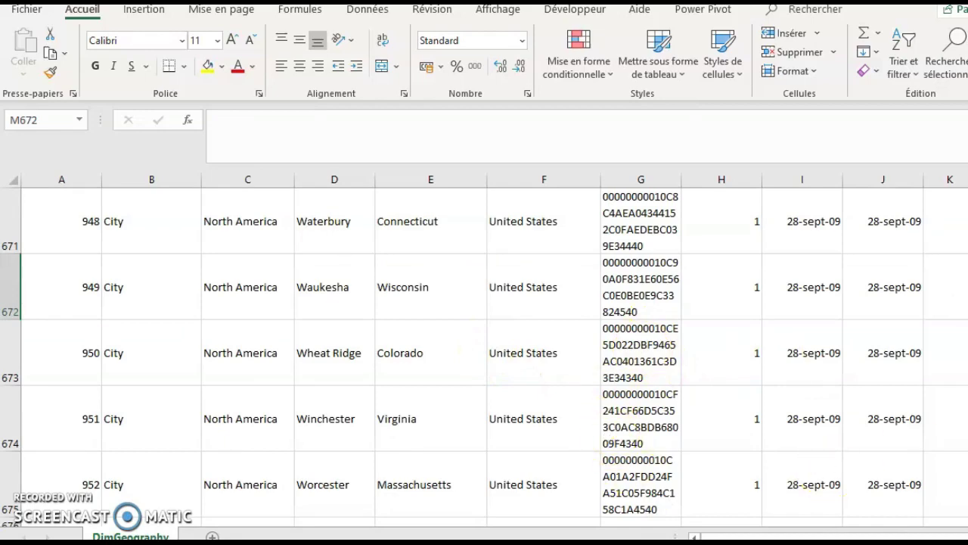
pyautogui.moveTo(967, 503); pyautogui.dragTo(967, 227)
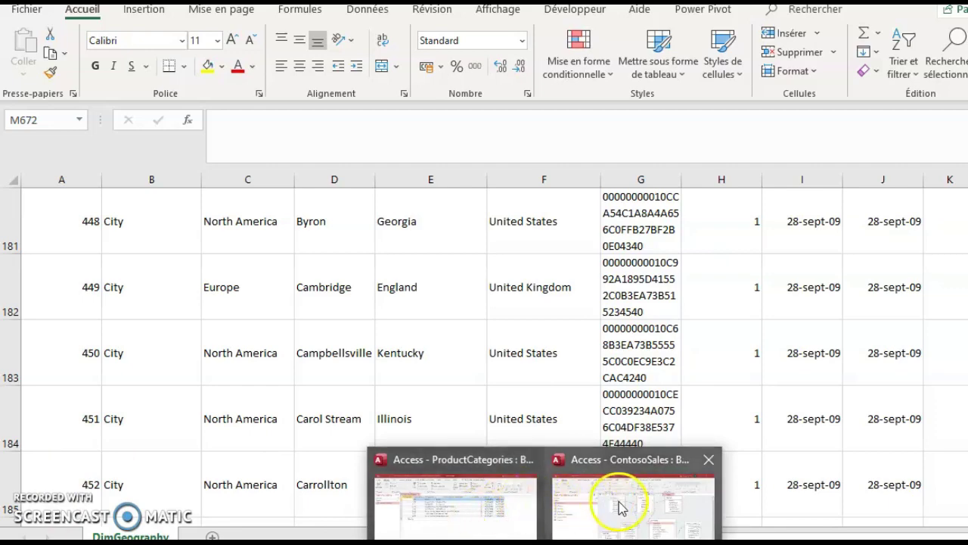
pyautogui.moveTo(620, 507)
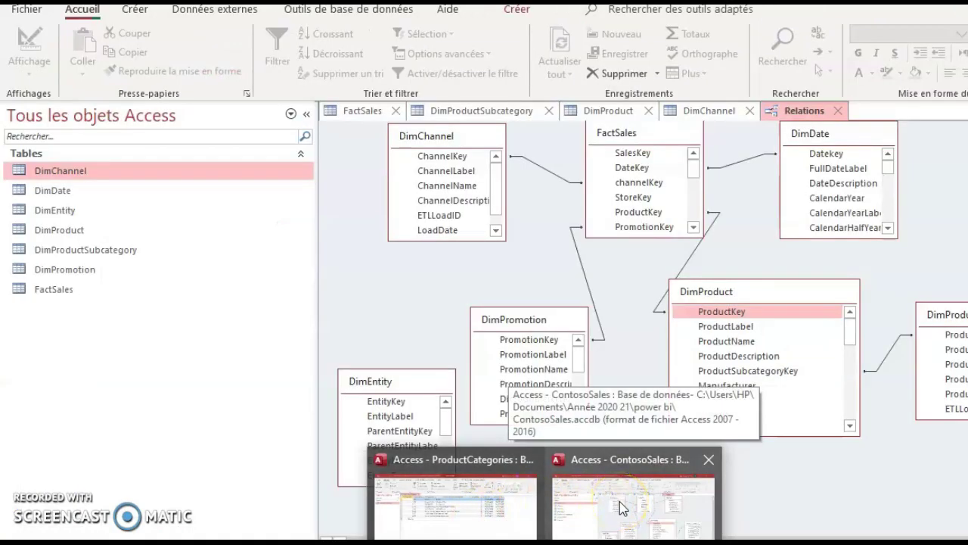
pyautogui.moveTo(519, 500)
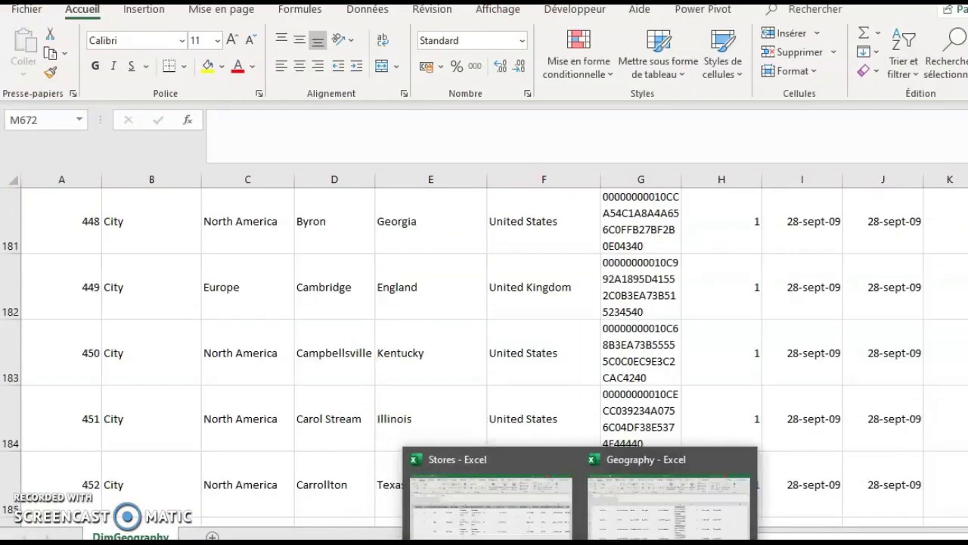
pyautogui.moveTo(493, 471)
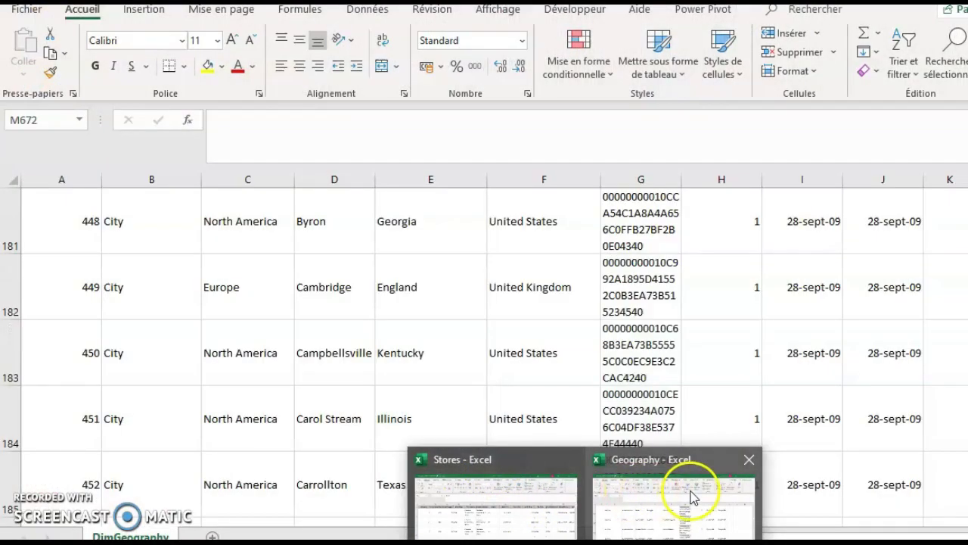
pyautogui.moveTo(687, 487)
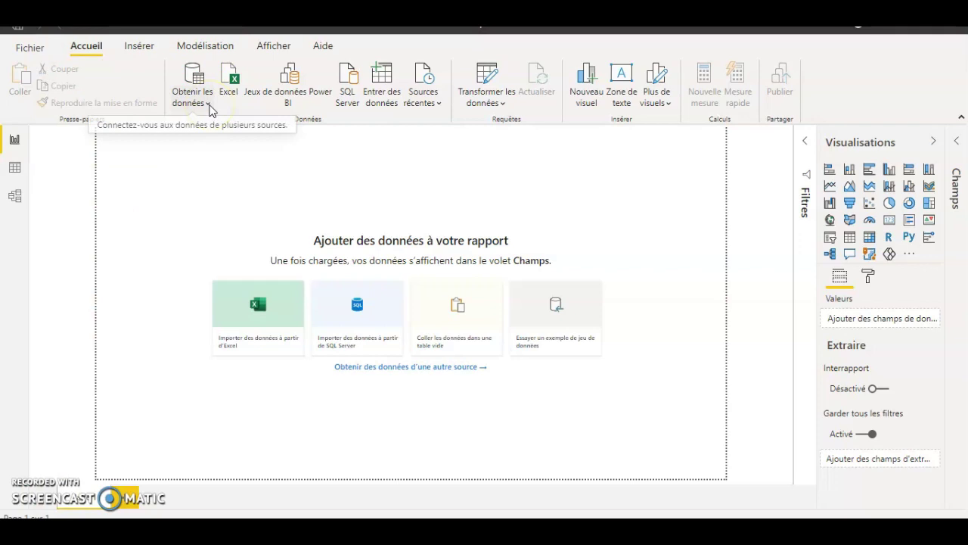
# - Connect to the ContosoSales Access database as a new data source
pyautogui.click(209, 110)
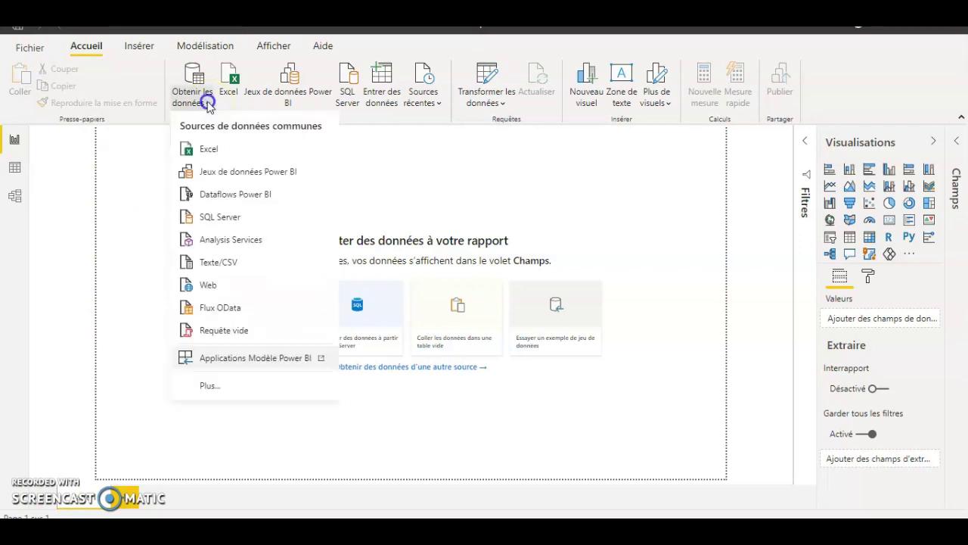
pyautogui.click(208, 387)
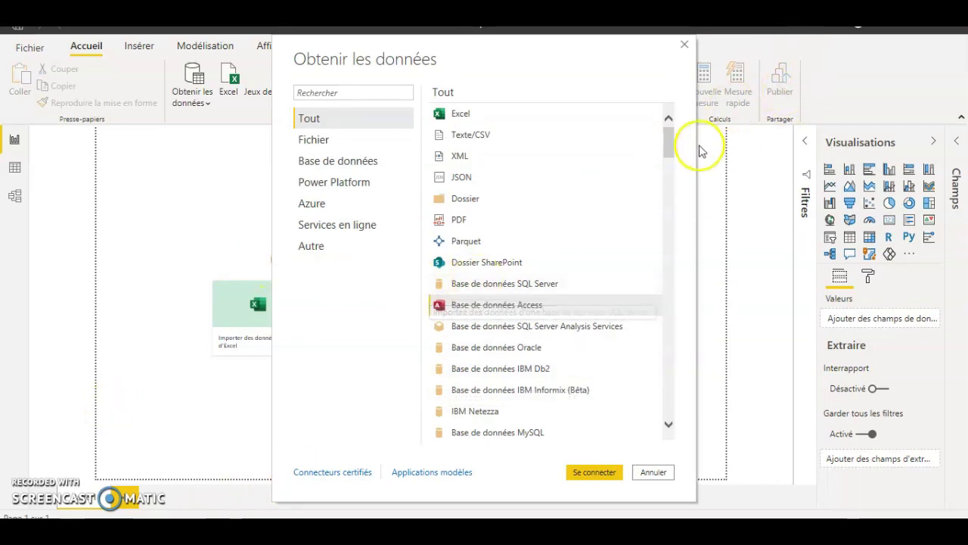
pyautogui.click(674, 163)
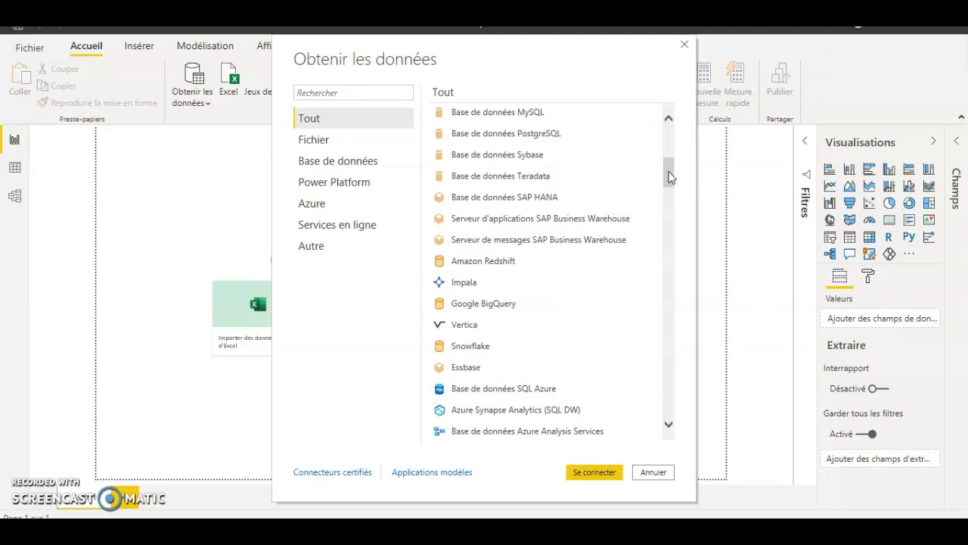
pyautogui.moveTo(671, 169); pyautogui.dragTo(670, 130)
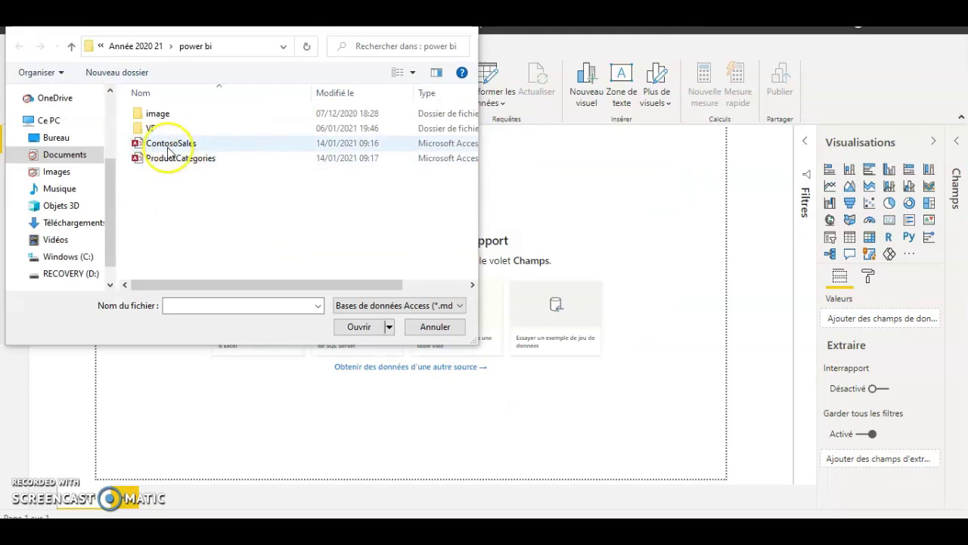
pyautogui.click(168, 147)
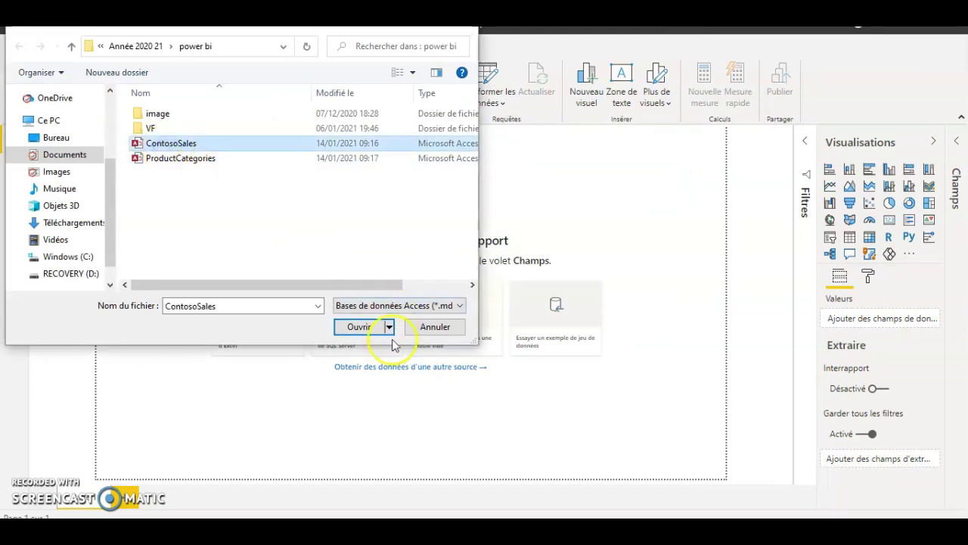
pyautogui.click(359, 328)
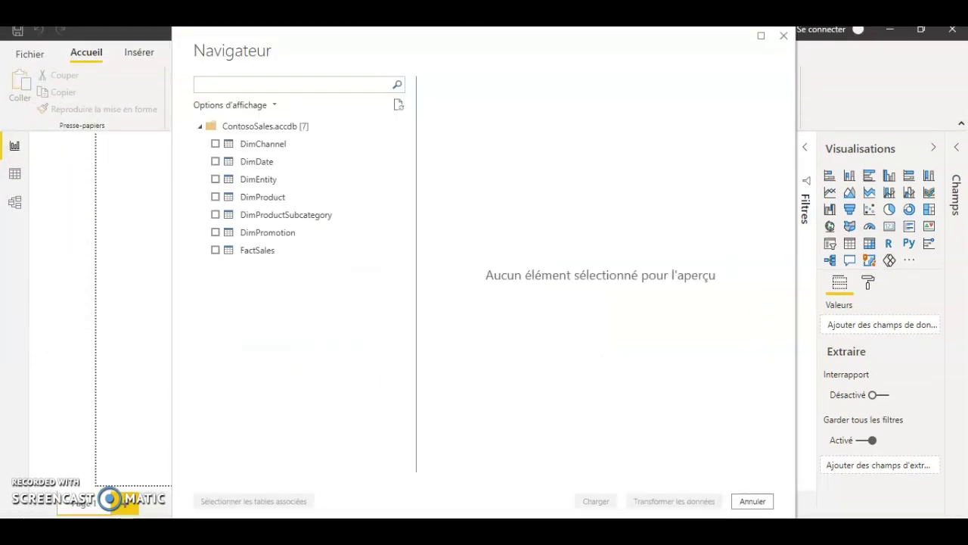
# - Load the DimChannel, DimDate, DimProduct, DimProductSubcategory, DimPromotion and FactSales tables from ContosoSales, leaving out DimEntity
pyautogui.click(216, 144)
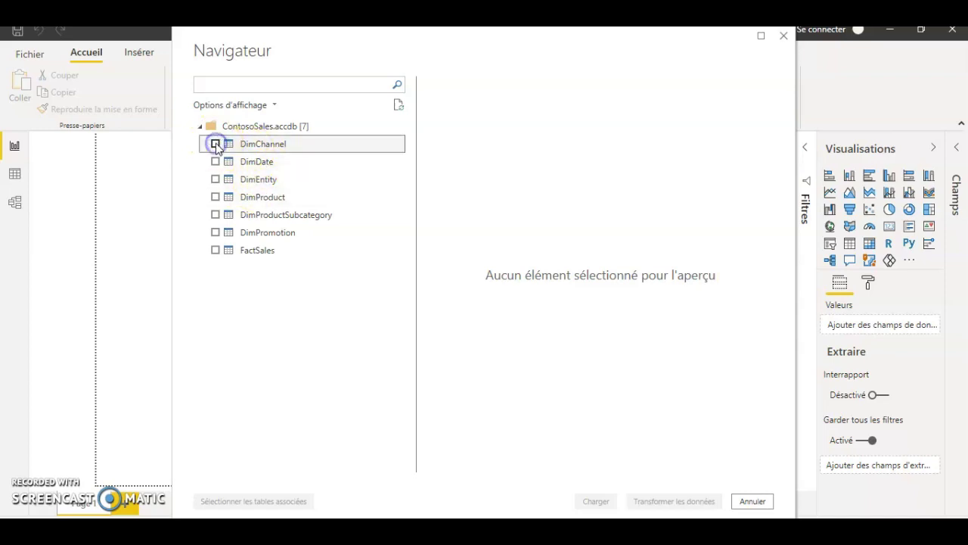
pyautogui.click(216, 162)
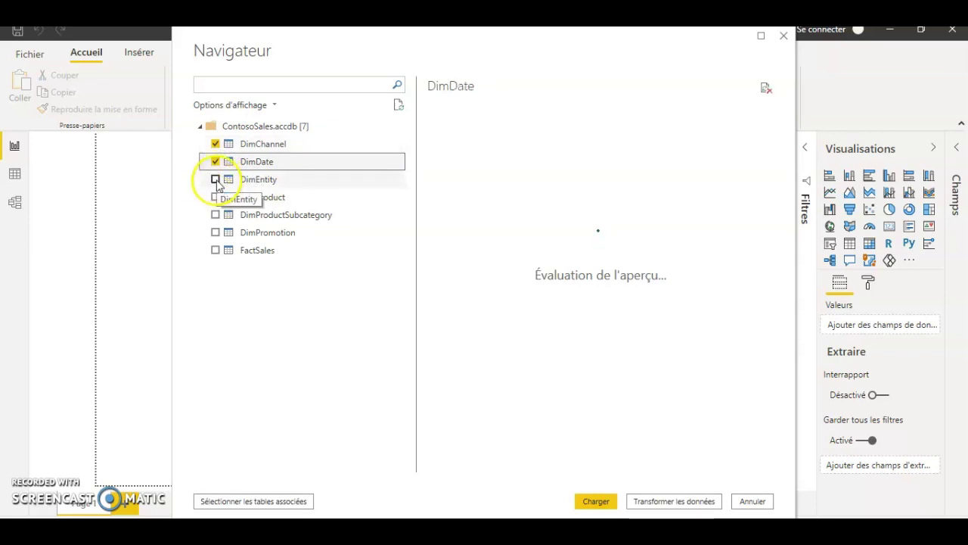
pyautogui.click(216, 197)
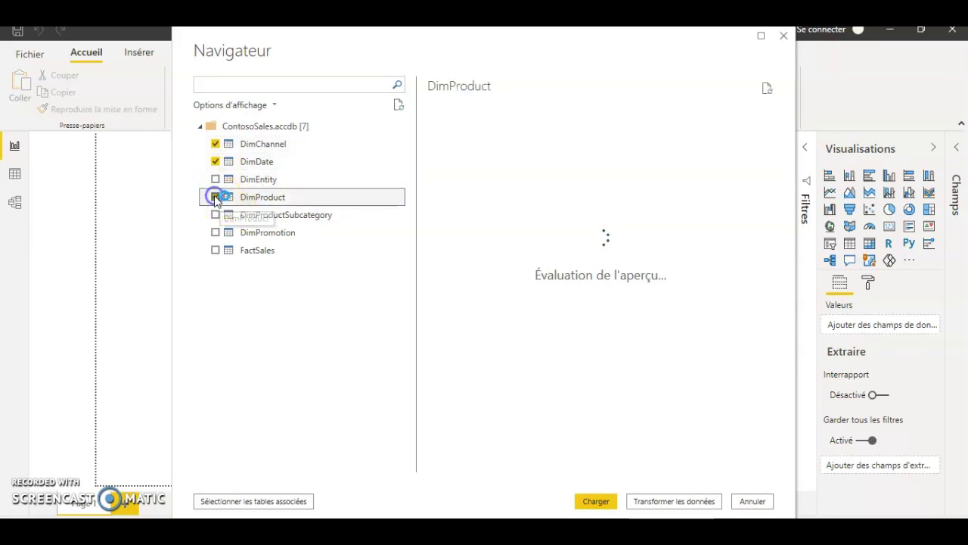
pyautogui.click(216, 215)
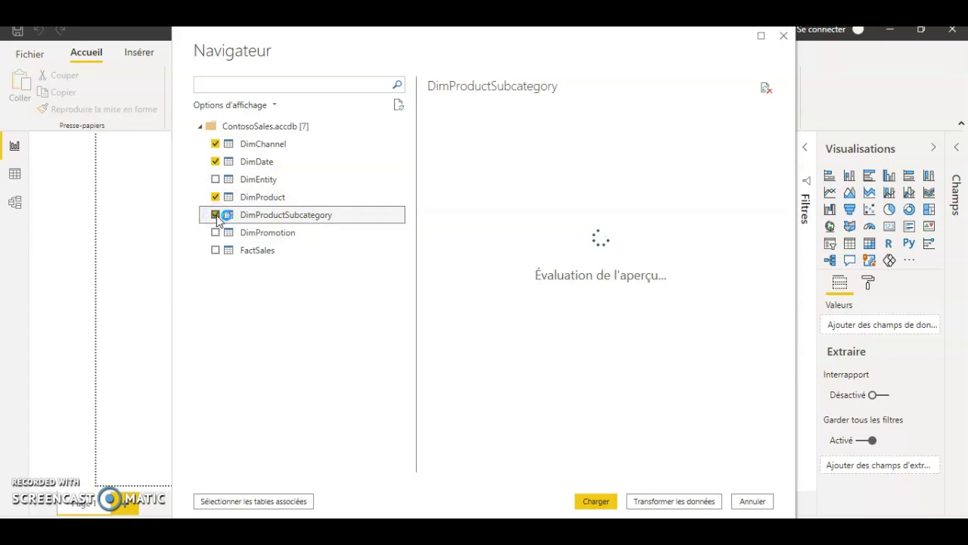
pyautogui.click(215, 233)
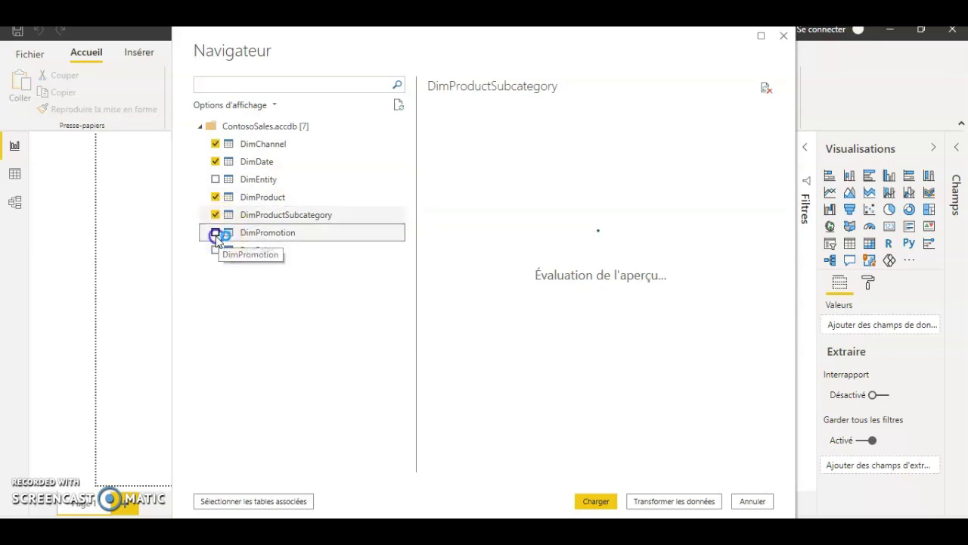
pyautogui.click(216, 250)
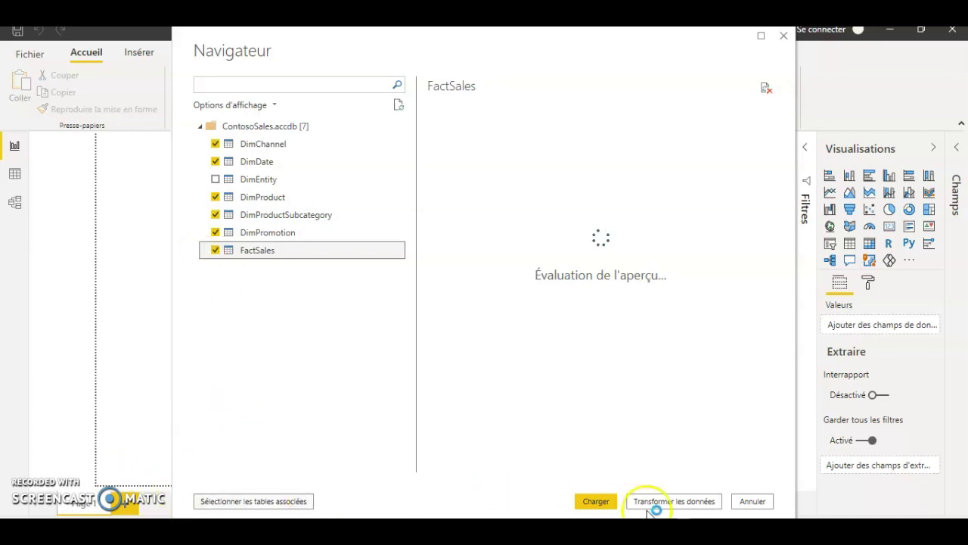
pyautogui.click(594, 502)
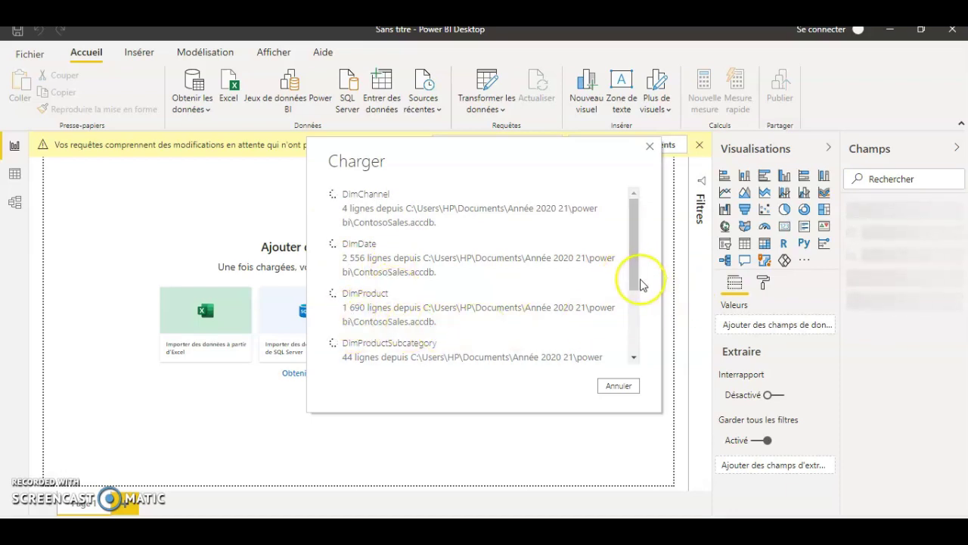
pyautogui.click(635, 297)
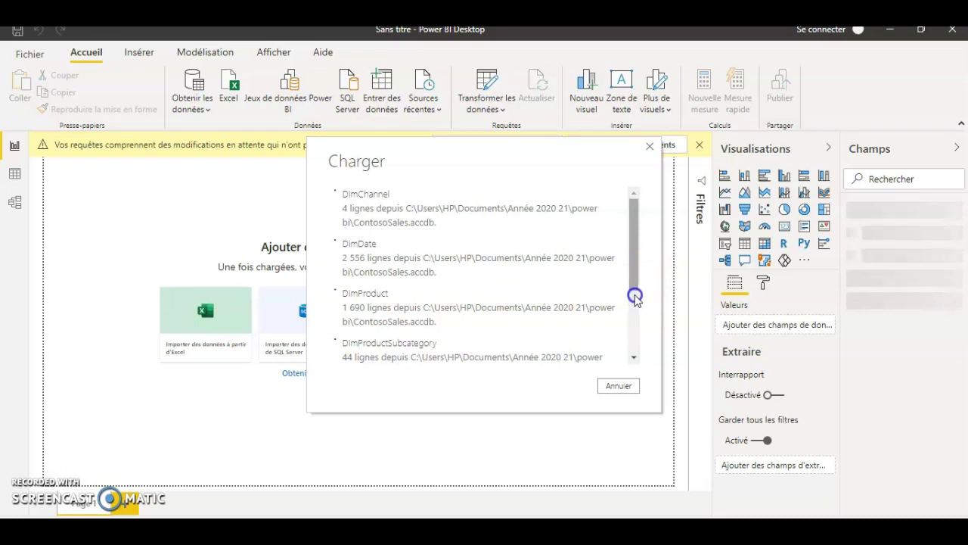
pyautogui.moveTo(634, 287); pyautogui.dragTo(634, 356)
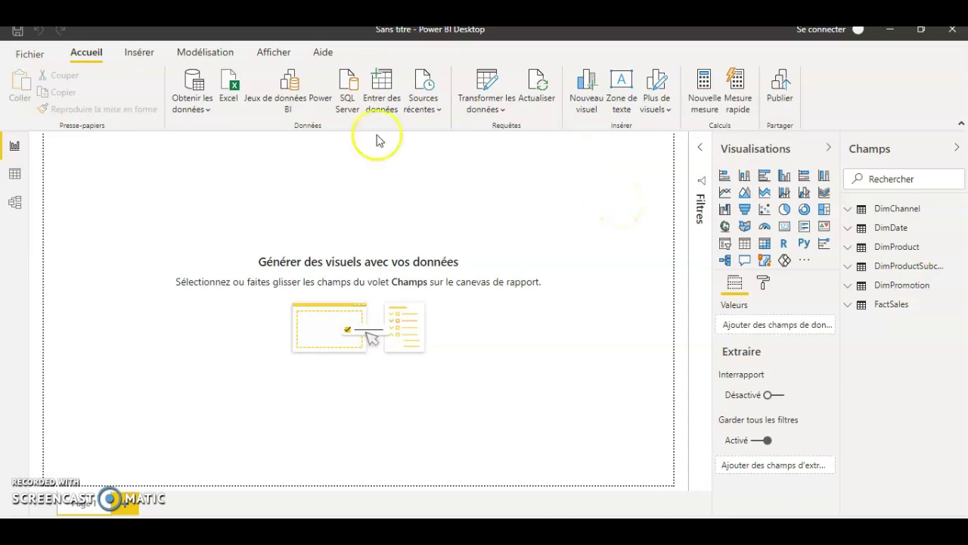
# - Delete the ETLLoadID column from the DimChannel table in the data view
pyautogui.click(15, 177)
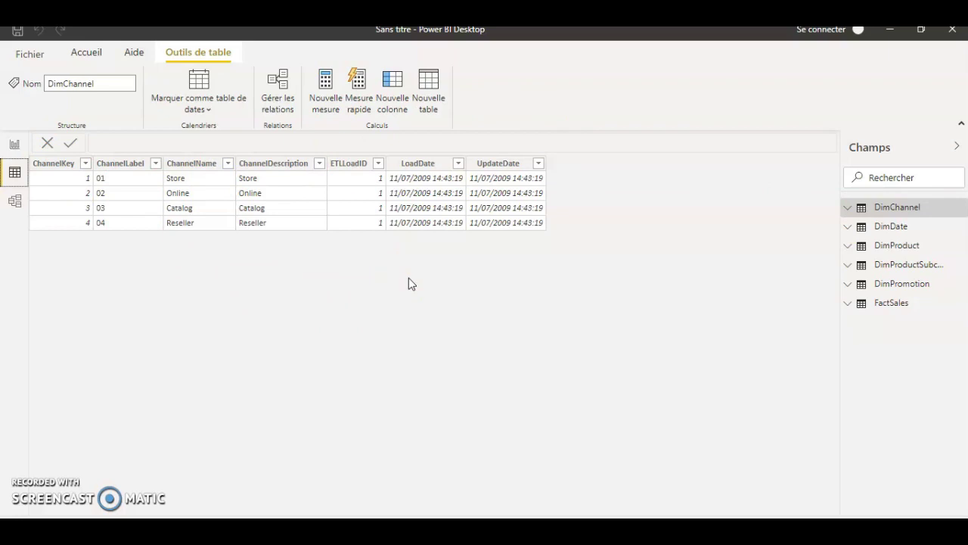
pyautogui.click(350, 167)
pyautogui.rightClick(351, 166)
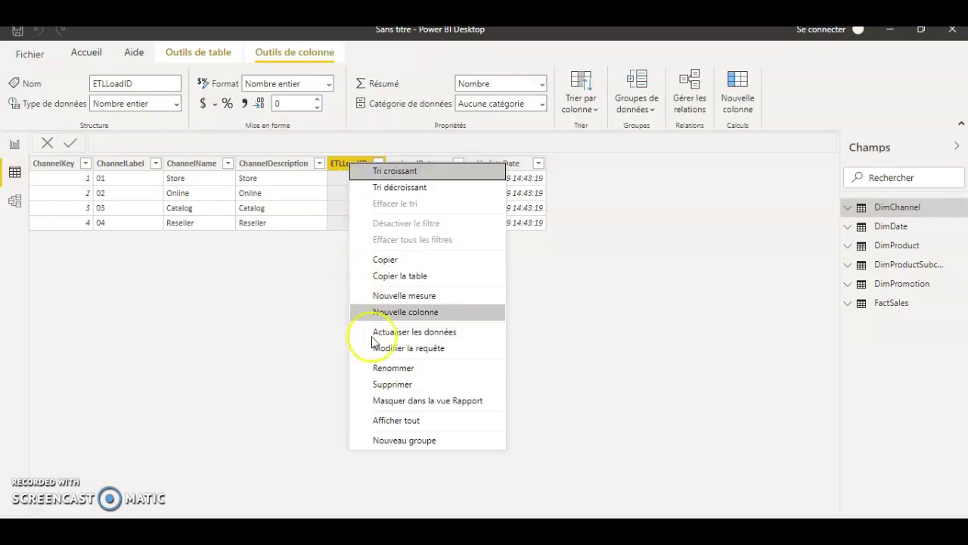
pyautogui.click(401, 387)
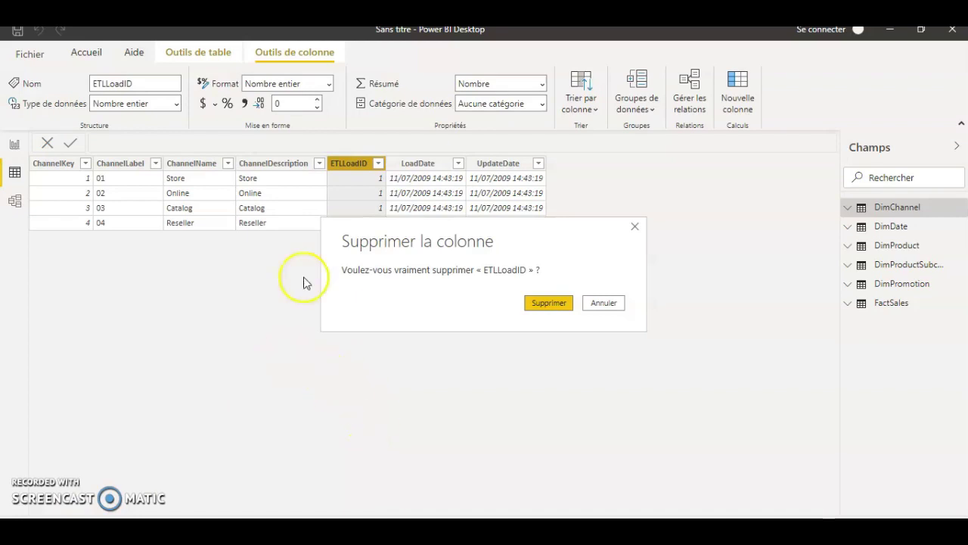
pyautogui.click(549, 304)
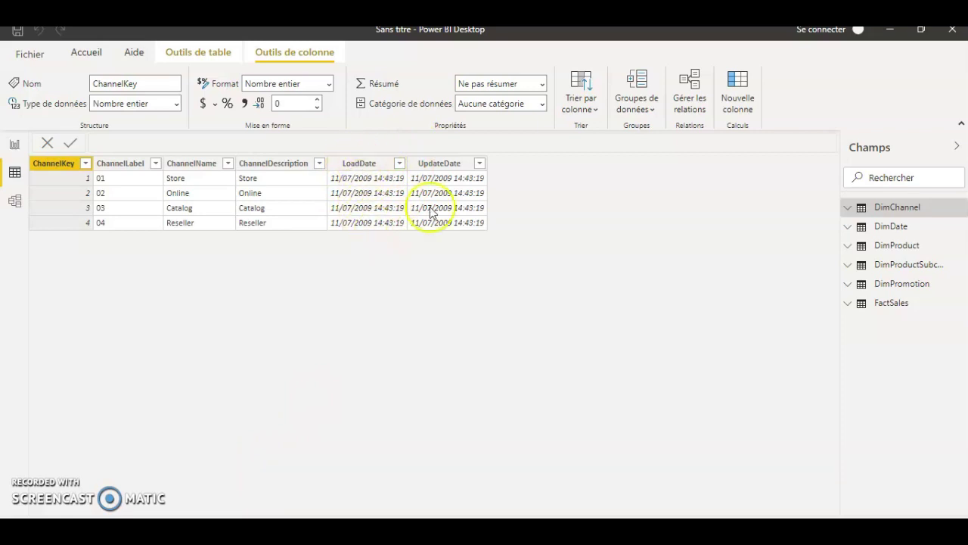
pyautogui.click(910, 212)
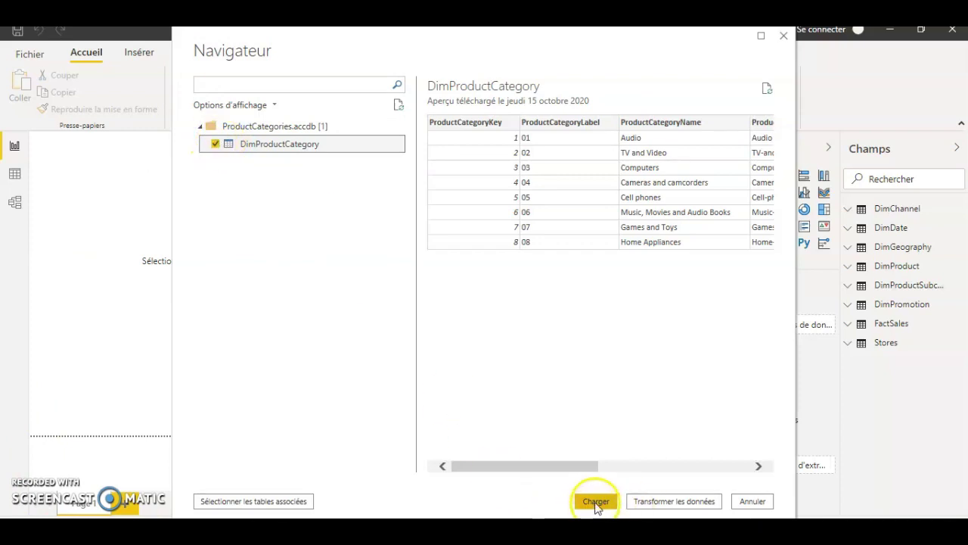
# - Open DimProductCategory from the ProductCategories database for transformation in Power Query, and remove its UpdateDate column
pyautogui.click(701, 503)
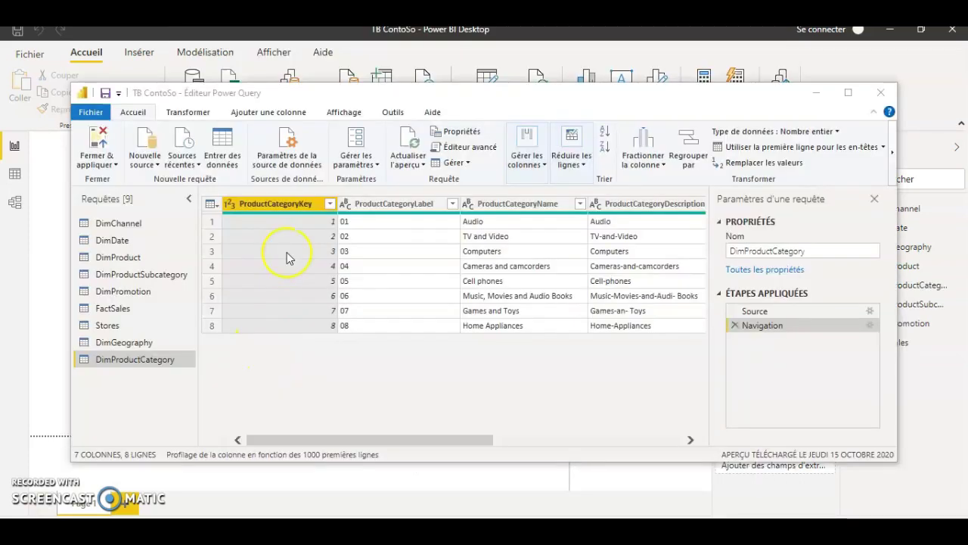
pyautogui.click(253, 203)
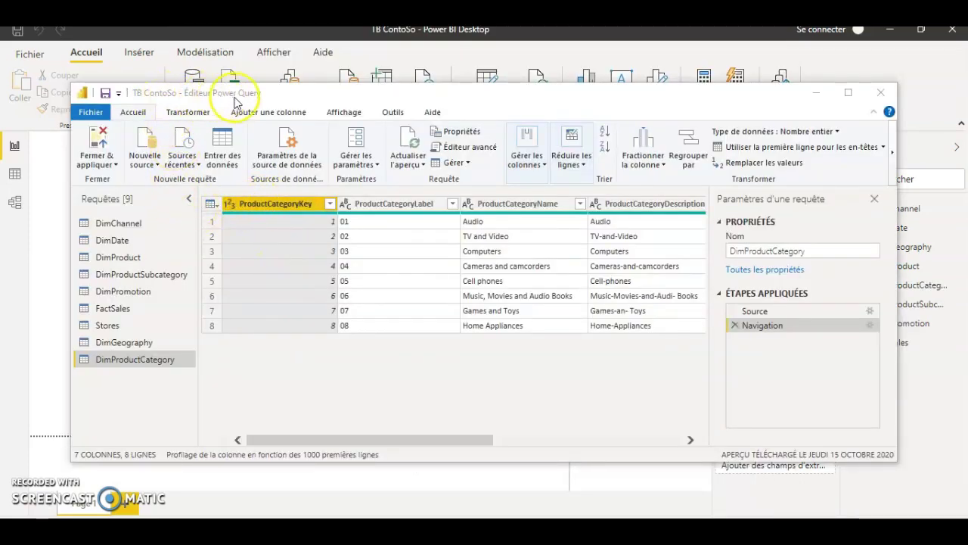
pyautogui.moveTo(421, 444); pyautogui.dragTo(683, 440)
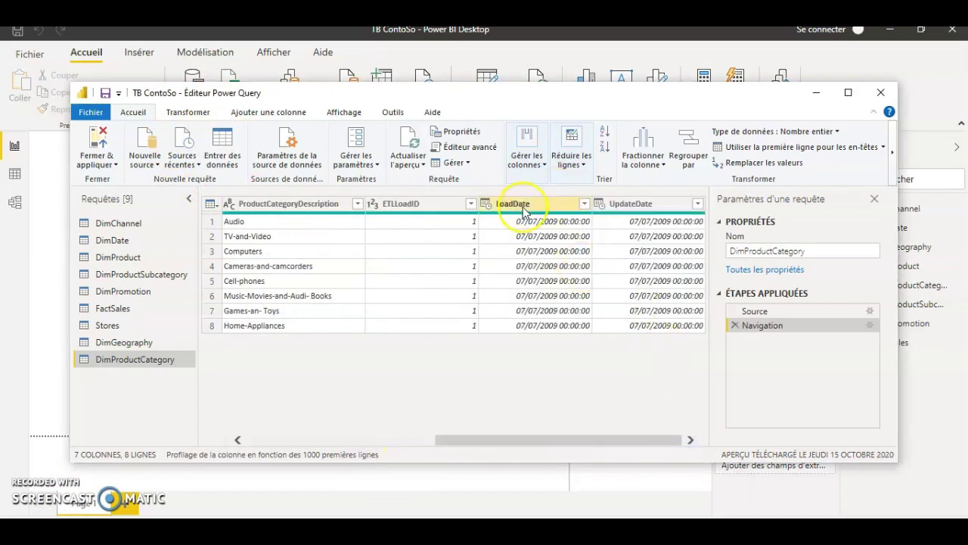
pyautogui.rightClick(647, 205)
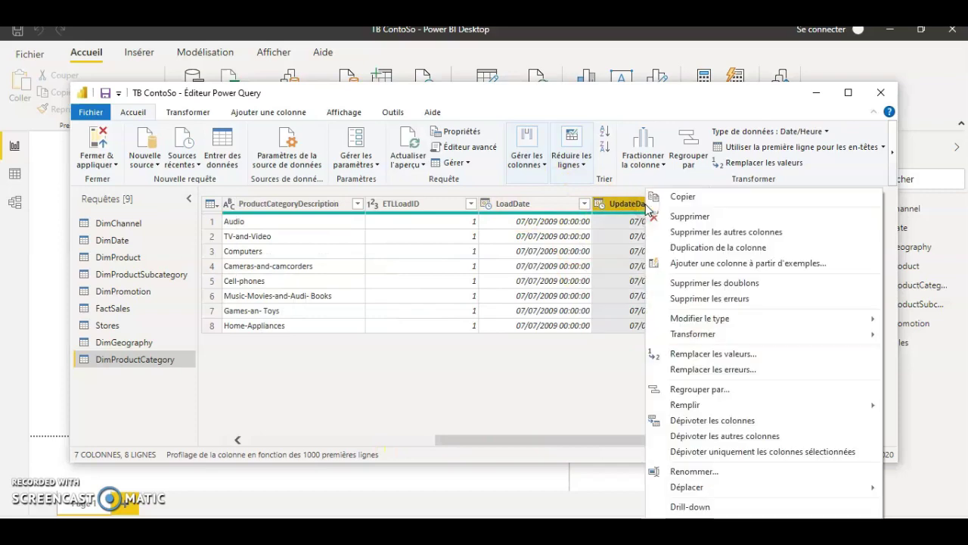
pyautogui.click(684, 214)
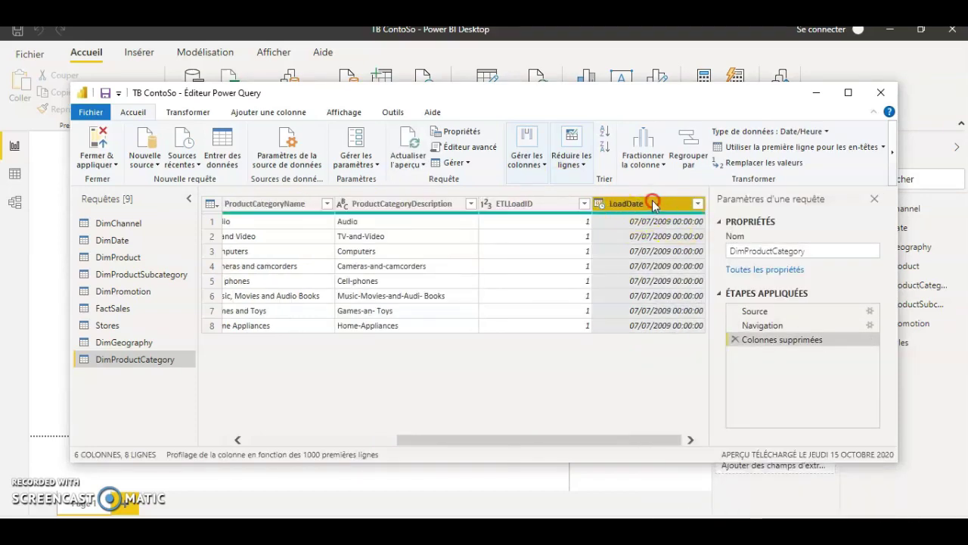
# - Remove the LoadDate and ETLLoadID columns from DimProductCategory, and apply the query changes to the report
pyautogui.rightClick(652, 205)
pyautogui.click(689, 217)
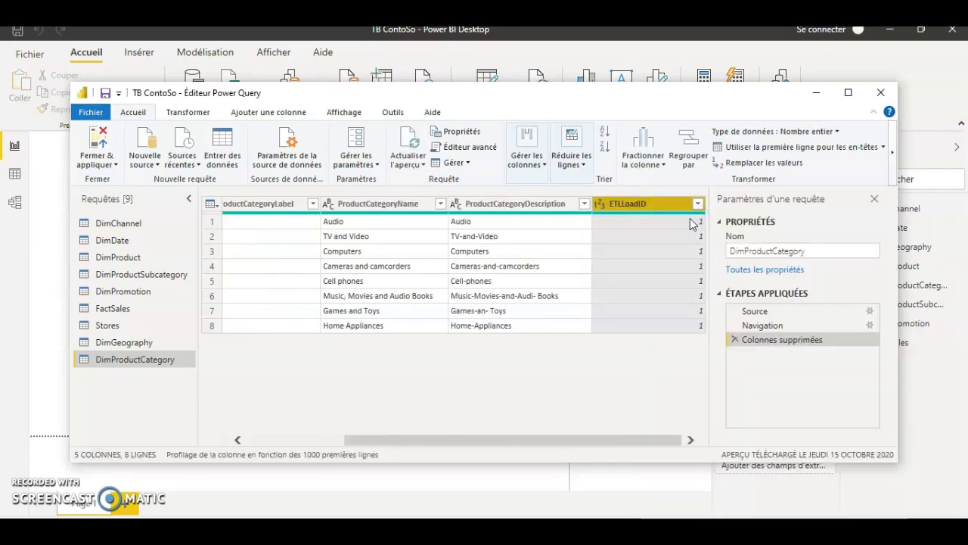
pyautogui.rightClick(679, 205)
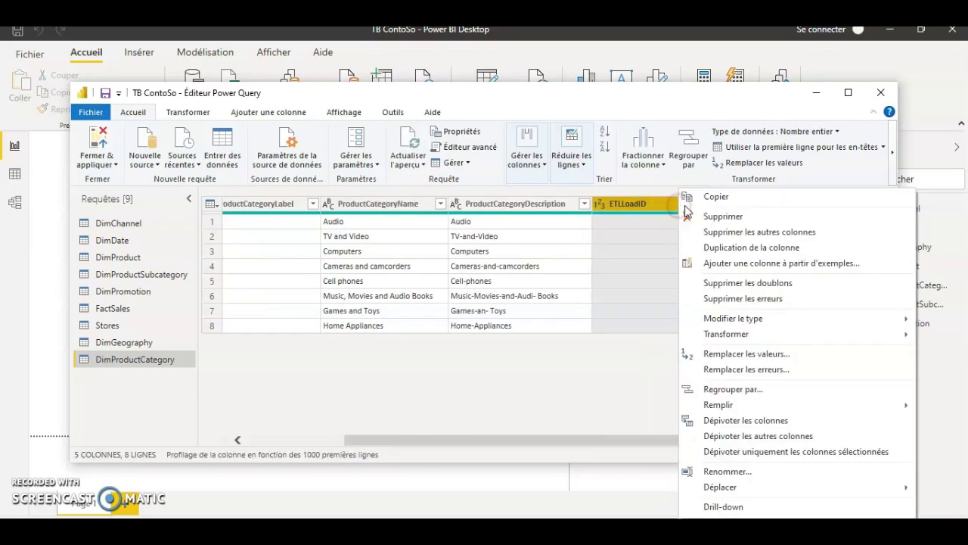
pyautogui.click(707, 217)
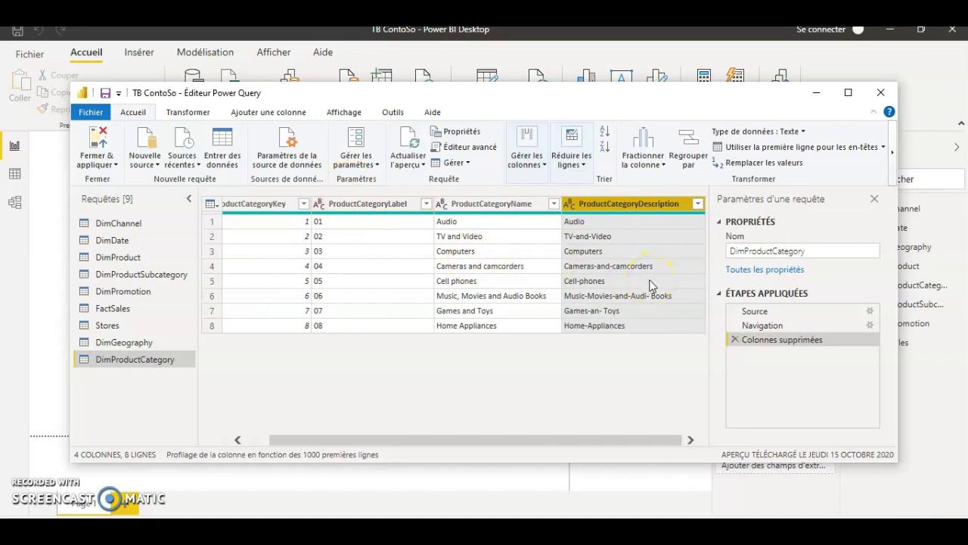
pyautogui.click(97, 144)
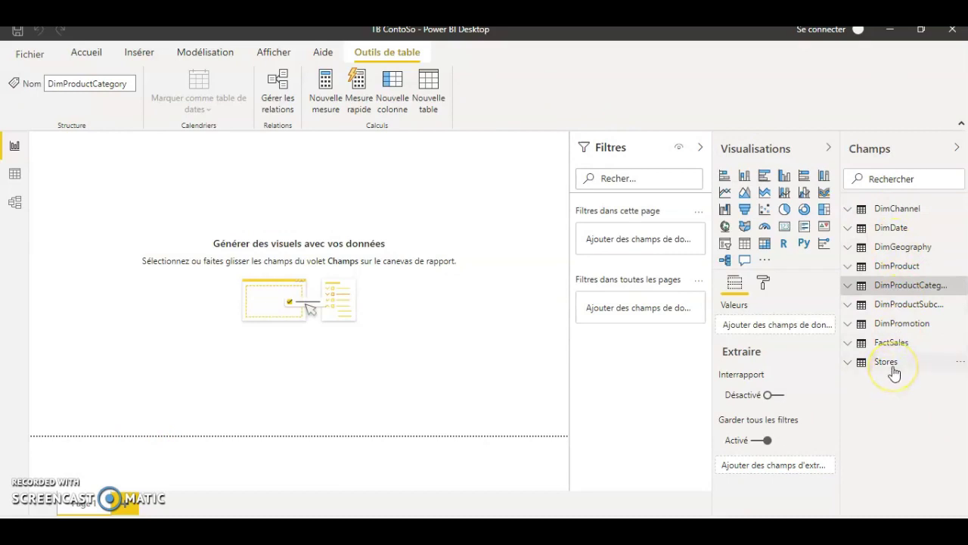
# - Arrange DimProductSubcategory, DimProduct and FactSales side by side in the model diagram, and move DimChannel below them
pyautogui.moveTo(894, 372)
pyautogui.click(15, 206)
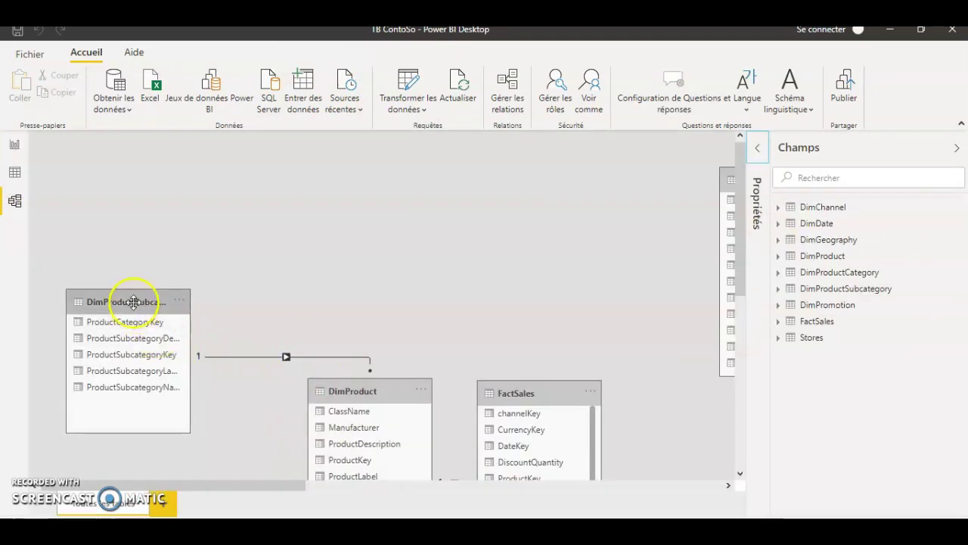
pyautogui.click(133, 301)
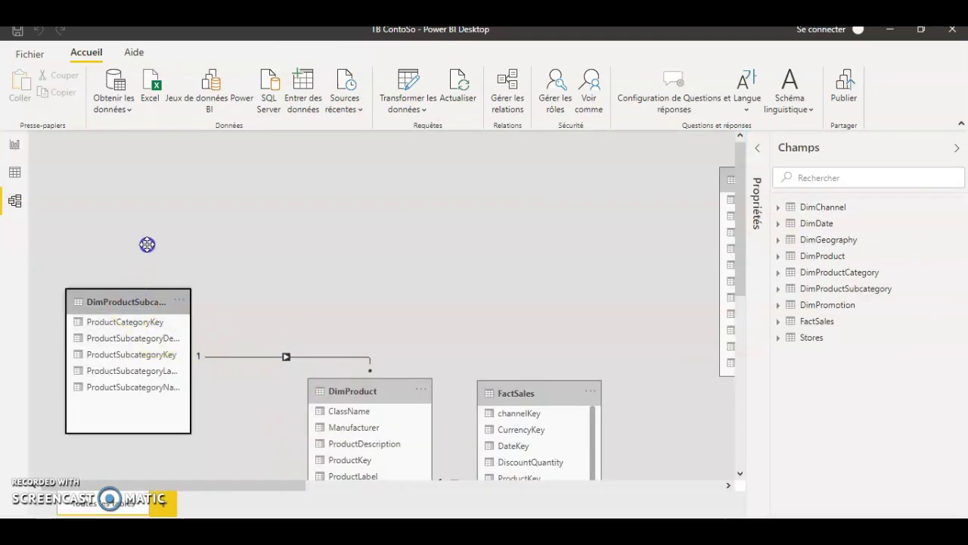
pyautogui.click(371, 390)
pyautogui.moveTo(379, 208); pyautogui.dragTo(370, 169)
pyautogui.moveTo(551, 395); pyautogui.dragTo(560, 192)
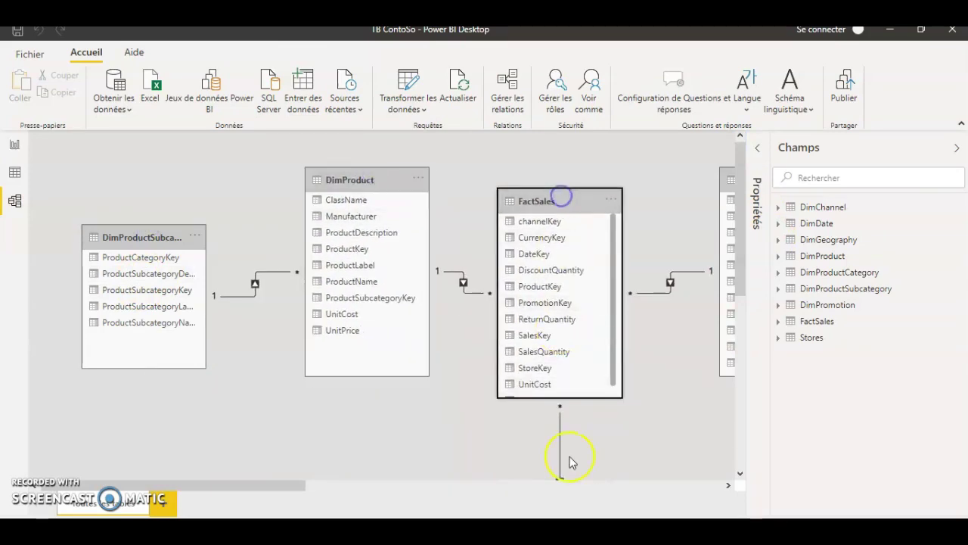
pyautogui.moveTo(742, 295); pyautogui.dragTo(758, 417)
pyautogui.moveTo(548, 415); pyautogui.dragTo(272, 179)
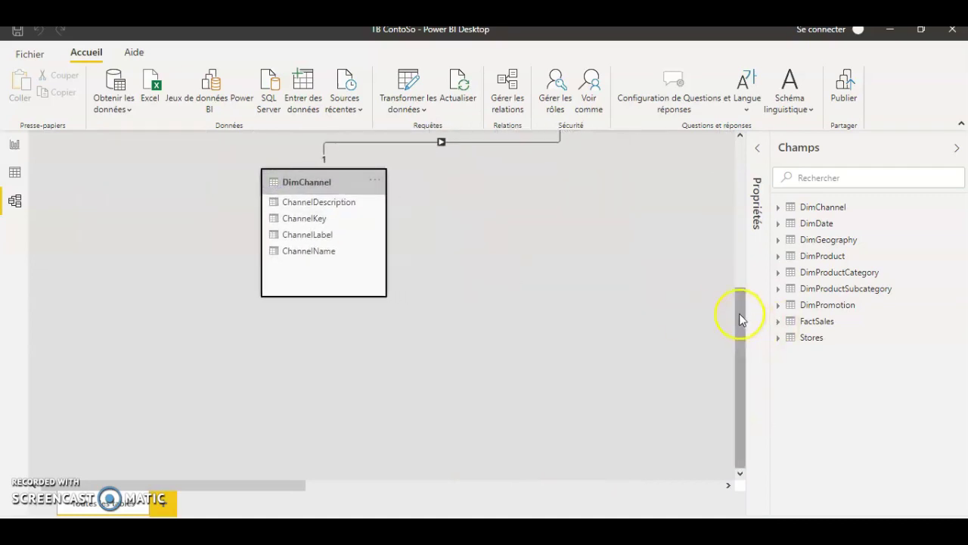
# - Move the DimDate table to below FactSales and DimPromotion in the model diagram, and check the relationship between DimProduct and FactSales
pyautogui.moveTo(740, 313); pyautogui.dragTo(714, 189)
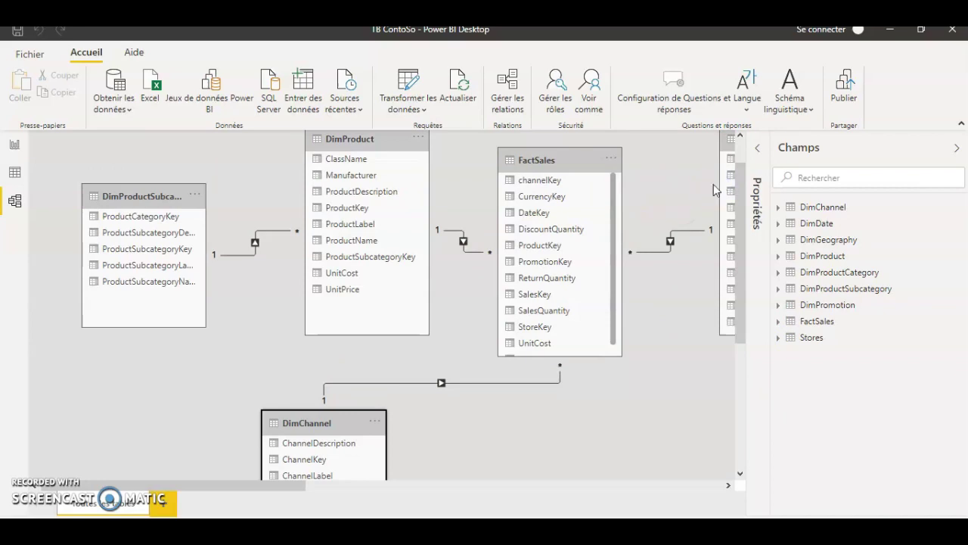
pyautogui.moveTo(270, 485); pyautogui.dragTo(452, 494)
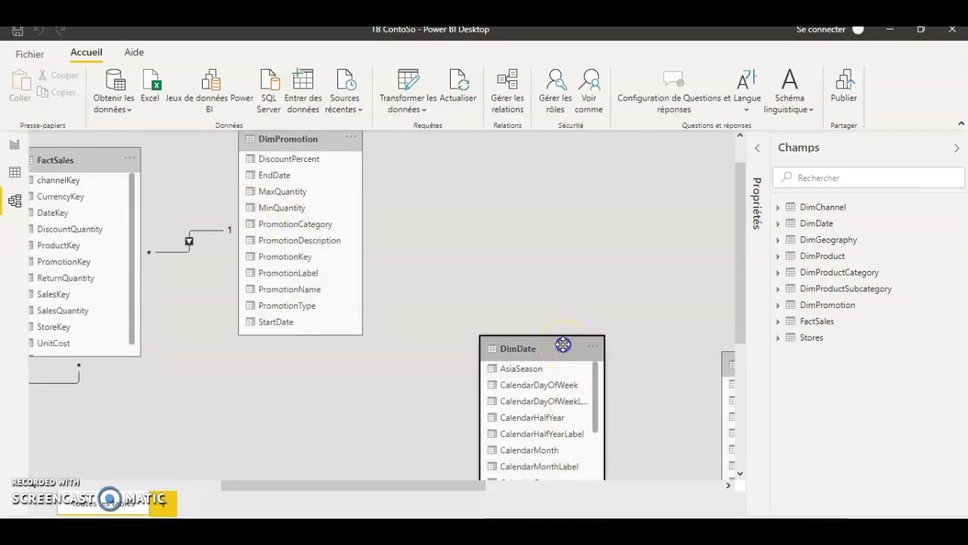
pyautogui.moveTo(562, 345); pyautogui.dragTo(245, 385)
pyautogui.moveTo(315, 485); pyautogui.dragTo(76, 501)
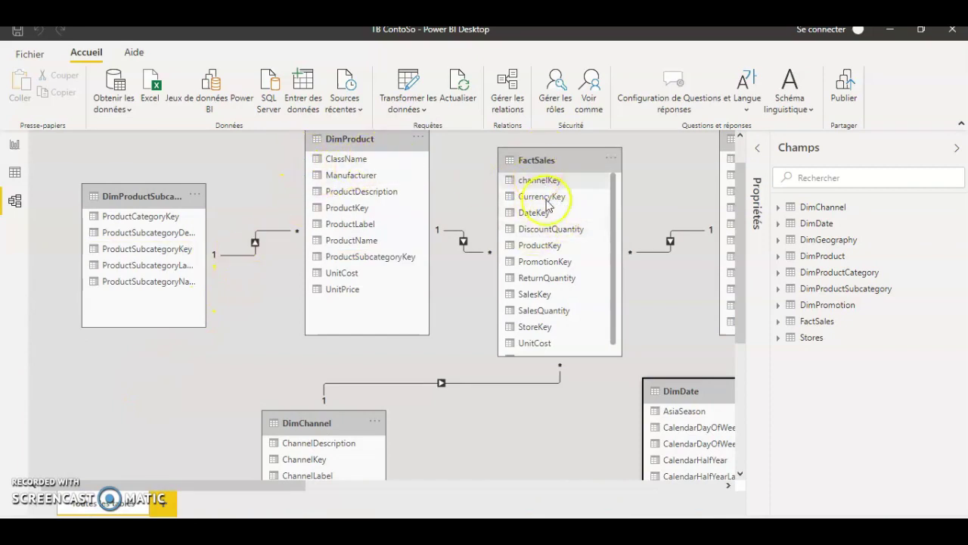
pyautogui.click(483, 257)
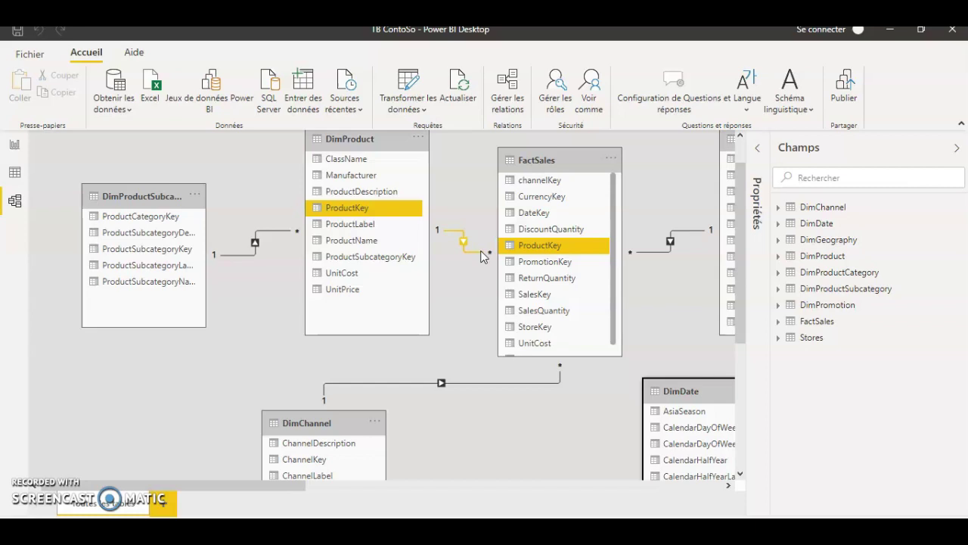
pyautogui.click(274, 276)
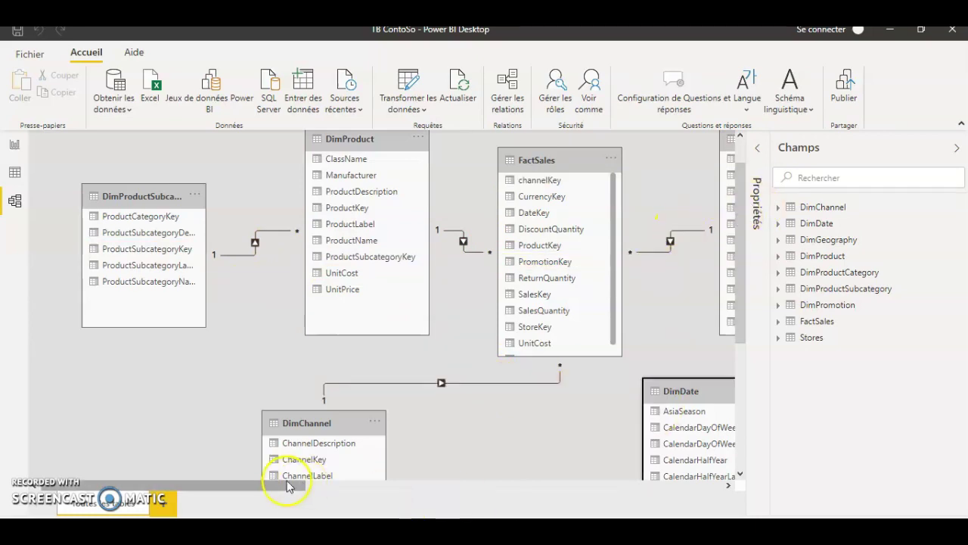
# - Create a relationship from the Datekey field of DimDate to the DateKey field of FactSales
pyautogui.moveTo(284, 484); pyautogui.dragTo(396, 484)
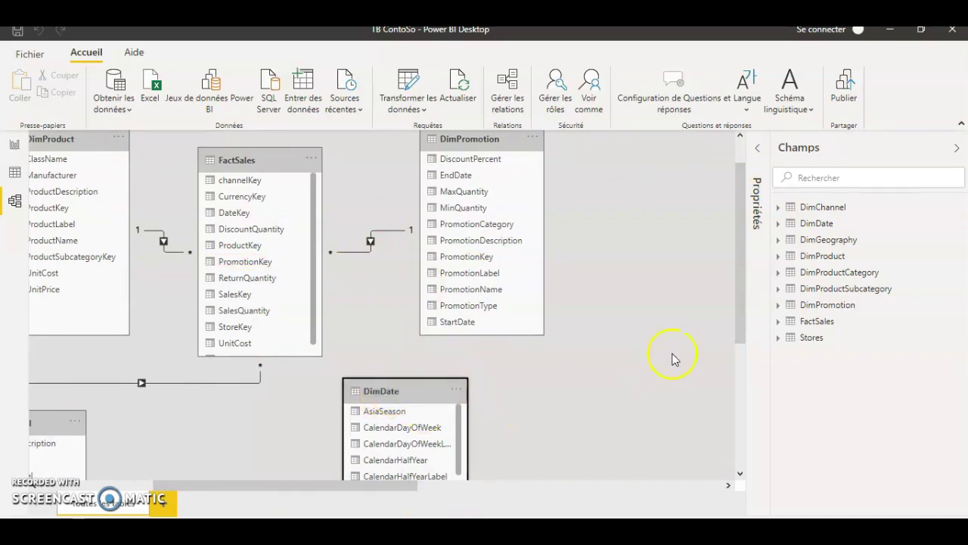
pyautogui.moveTo(739, 320); pyautogui.dragTo(736, 341)
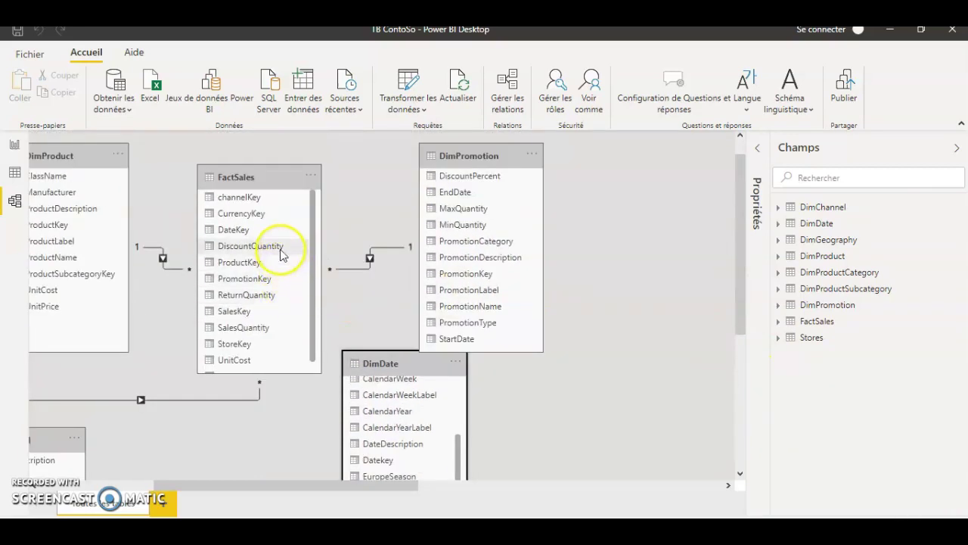
pyautogui.click(376, 461)
pyautogui.moveTo(376, 462); pyautogui.dragTo(246, 235)
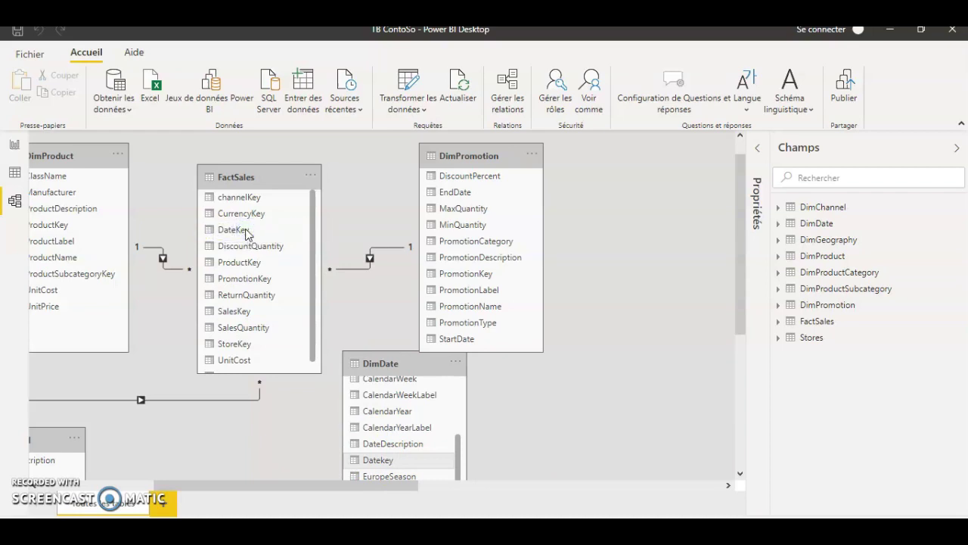
pyautogui.click(392, 278)
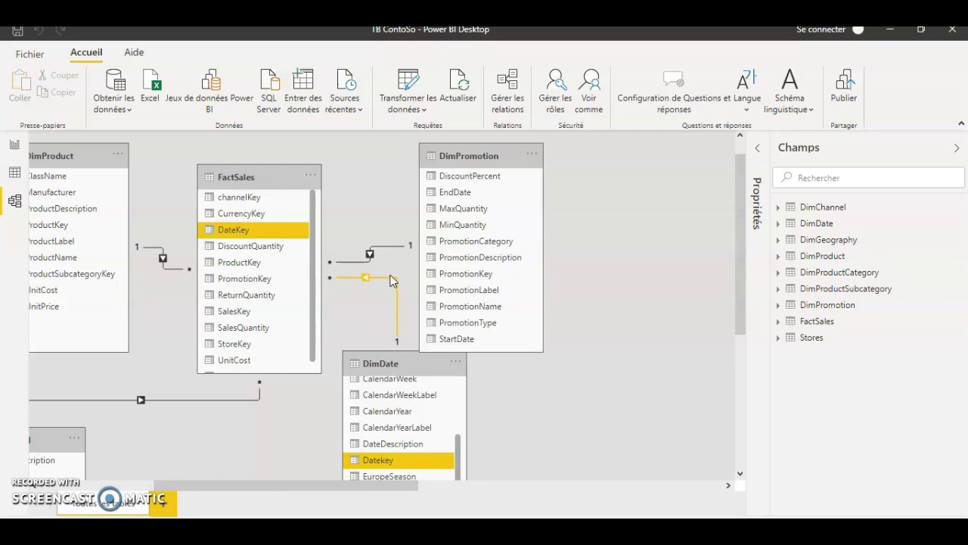
# - Move the Stores table below FactSales, between DimChannel and DimDate
pyautogui.moveTo(737, 310); pyautogui.dragTo(731, 393)
pyautogui.moveTo(356, 486); pyautogui.dragTo(631, 488)
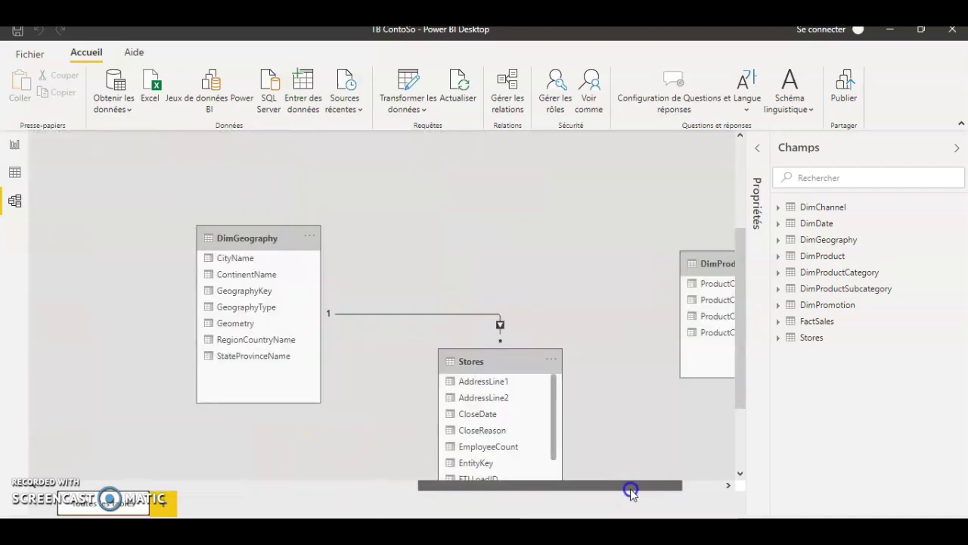
pyautogui.moveTo(503, 363); pyautogui.dragTo(10, 348)
pyautogui.moveTo(737, 348)
pyautogui.mouseDown()
pyautogui.moveTo(738, 330)
pyautogui.moveTo(739, 340)
pyautogui.mouseUp()
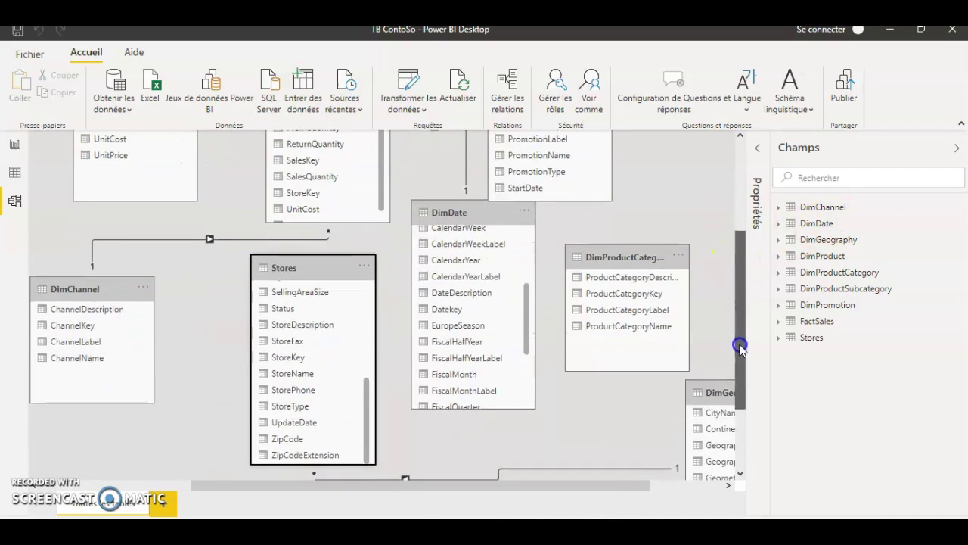
# - Create a relationship from the StoreKey field of Stores to the StoreKey field of FactSales
pyautogui.click(295, 356)
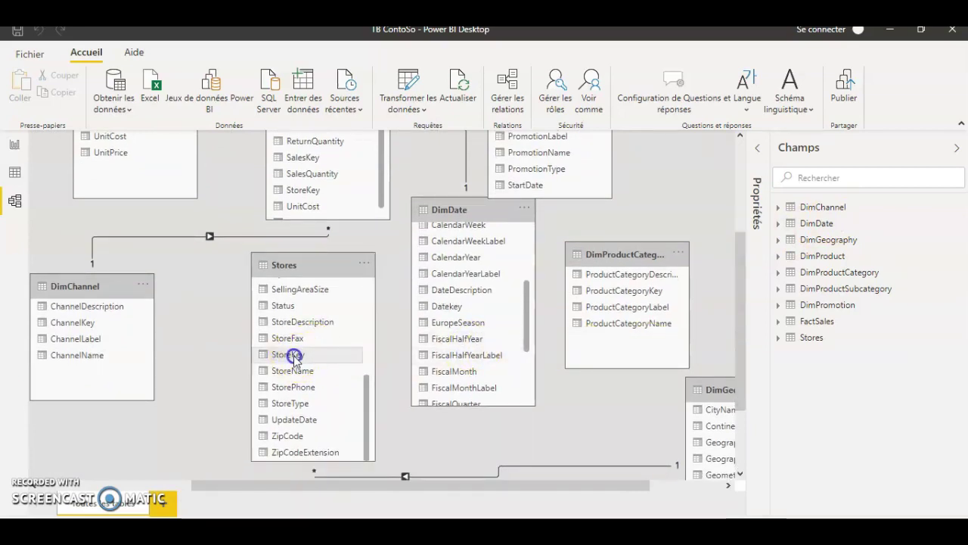
pyautogui.moveTo(295, 356); pyautogui.dragTo(277, 198)
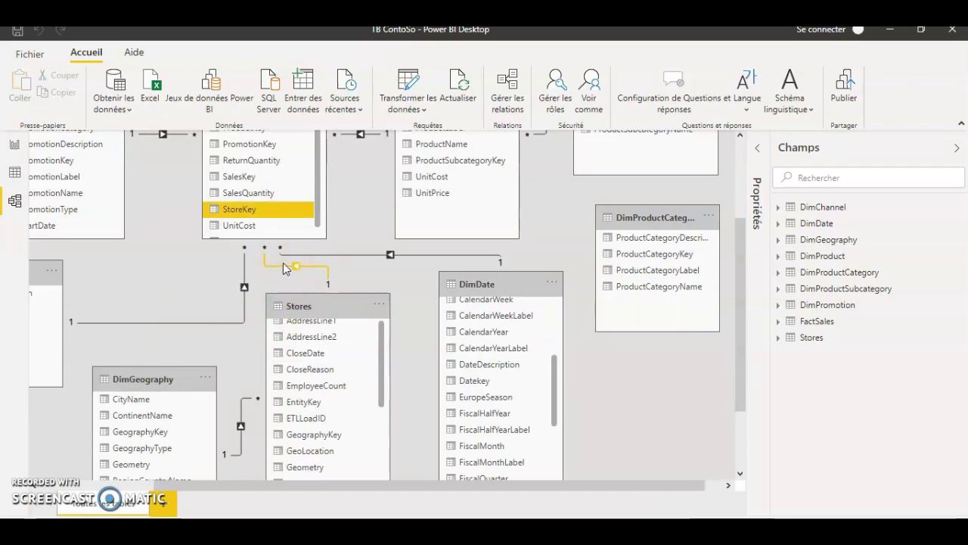
pyautogui.moveTo(380, 366); pyautogui.dragTo(381, 456)
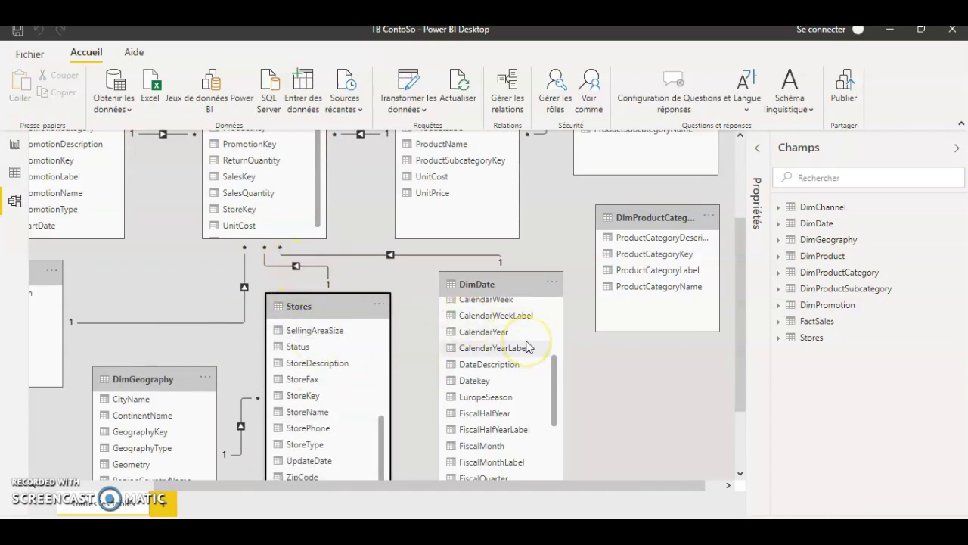
# - Create a relationship from the ProductCategoryKey field of DimProductCategory to the ProductCategoryKey field of DimProductSubcategory
pyautogui.click(741, 250)
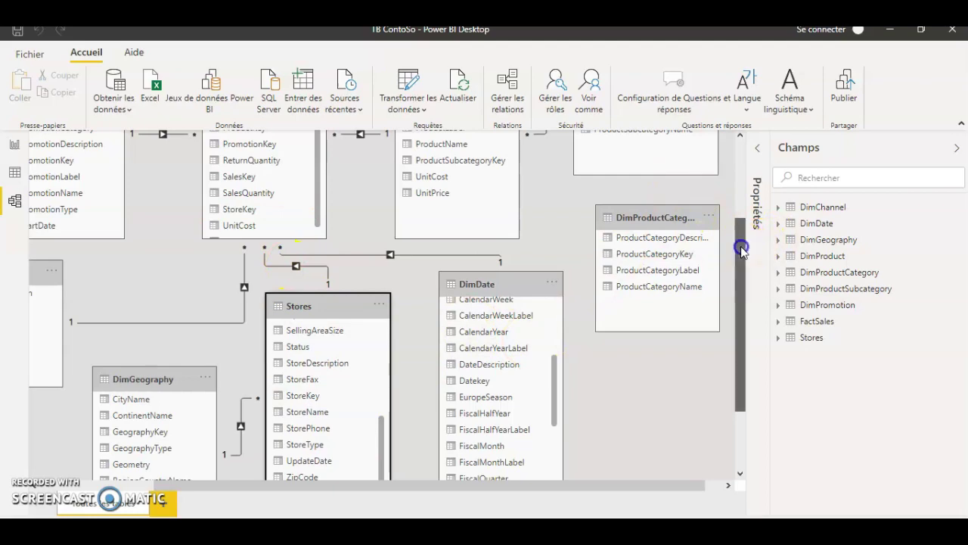
pyautogui.moveTo(741, 248); pyautogui.dragTo(744, 176)
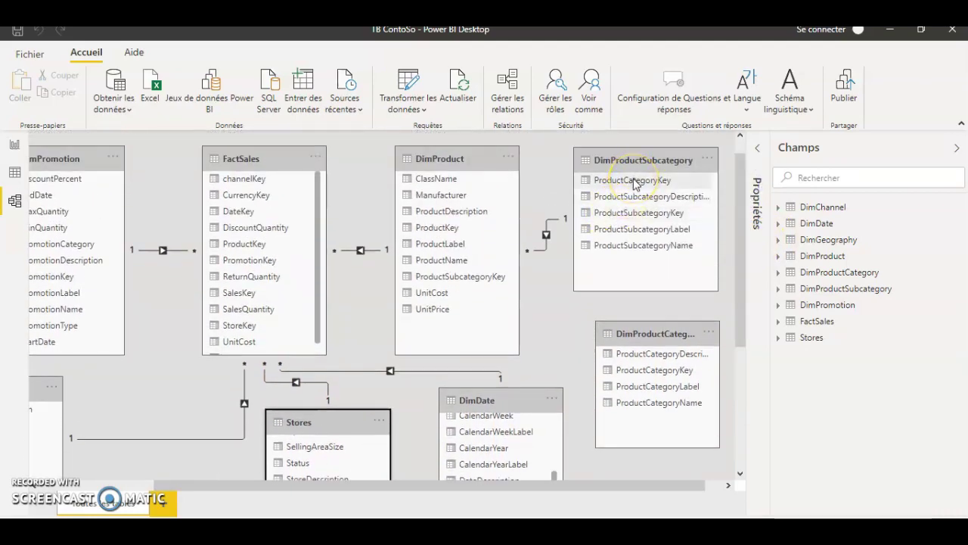
pyautogui.click(644, 372)
pyautogui.moveTo(645, 374); pyautogui.dragTo(626, 185)
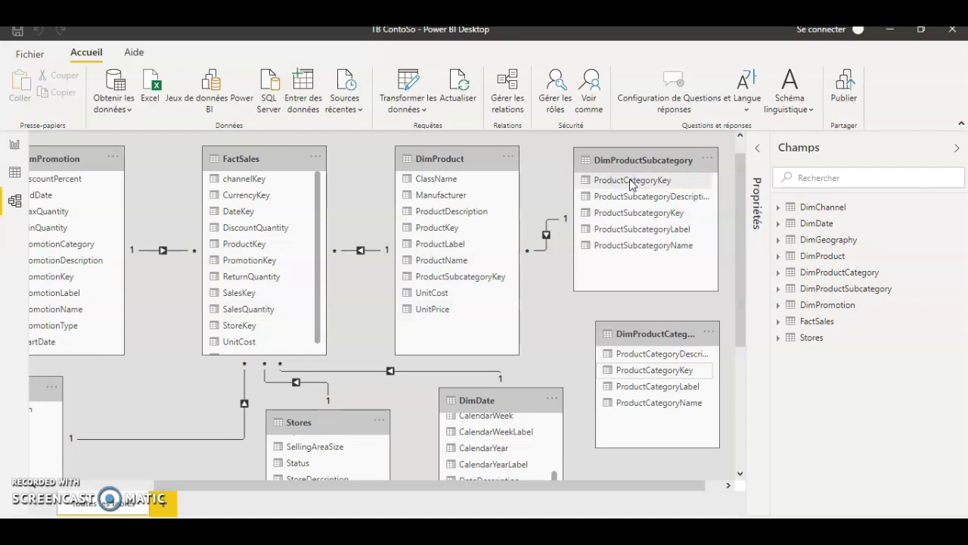
pyautogui.click(631, 183)
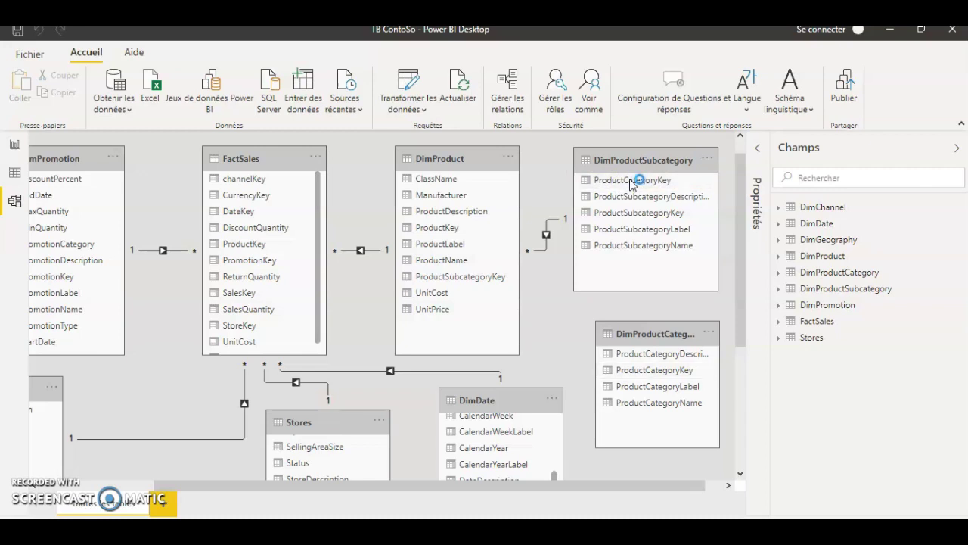
pyautogui.click(631, 183)
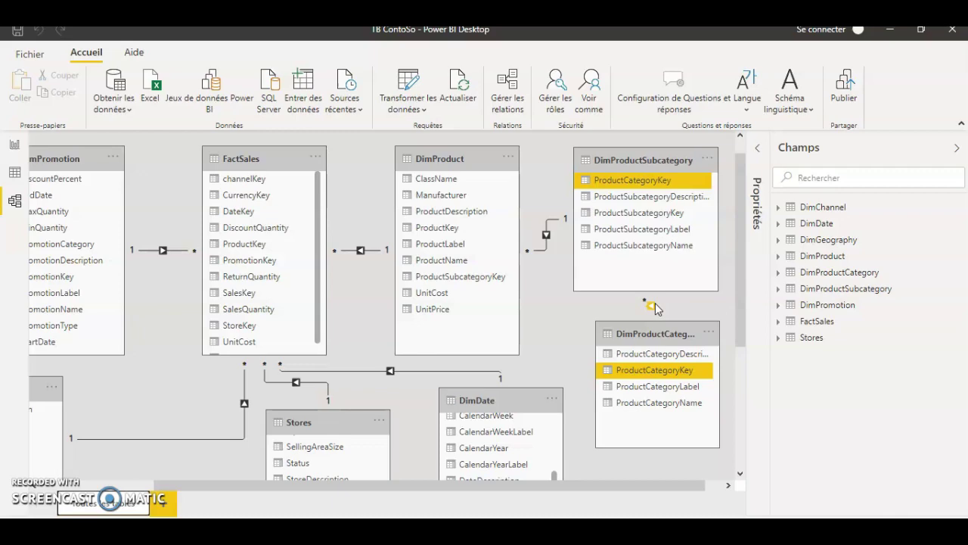
# - Add a calculated column to the FactSales table in the data view, and start its formula with FactSales[UnitPrice]
pyautogui.click(14, 144)
pyautogui.click(14, 173)
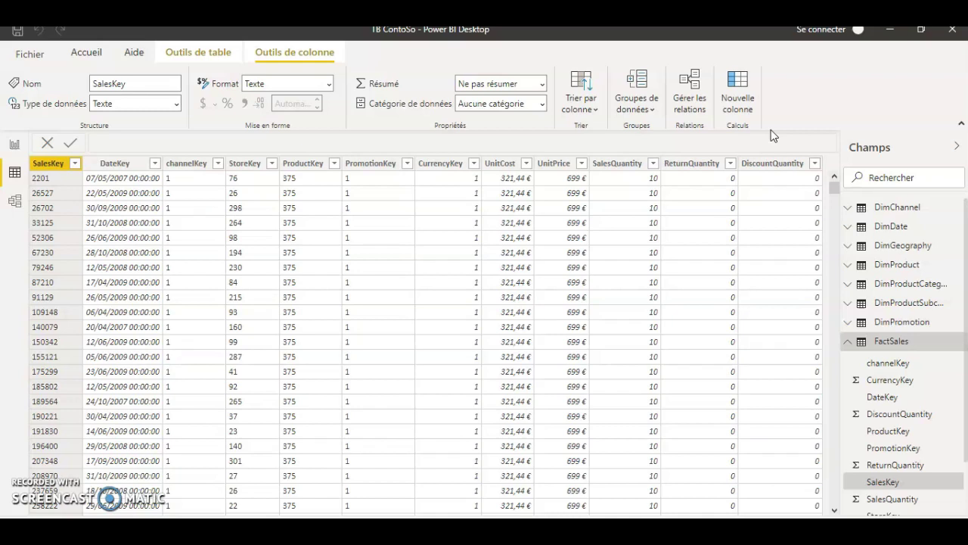
pyautogui.click(739, 92)
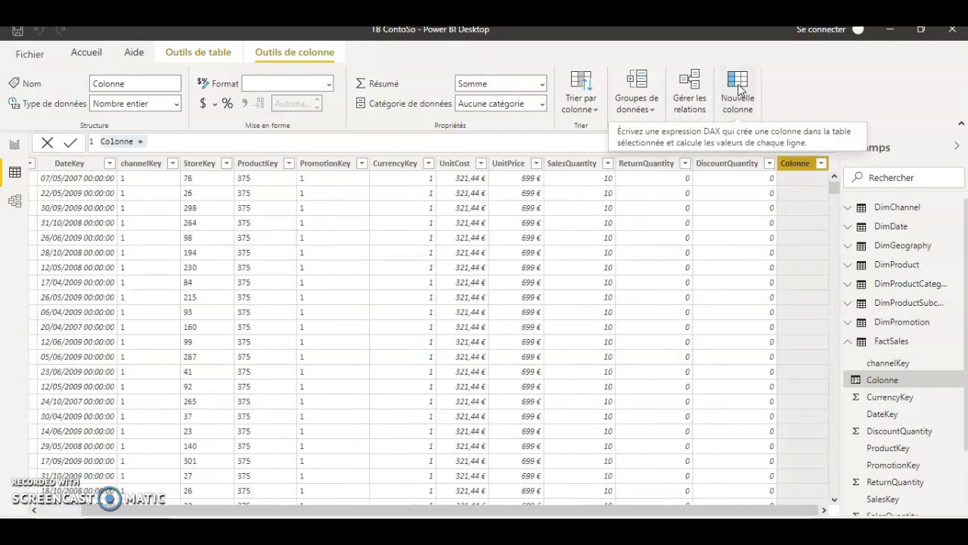
pyautogui.click(149, 141)
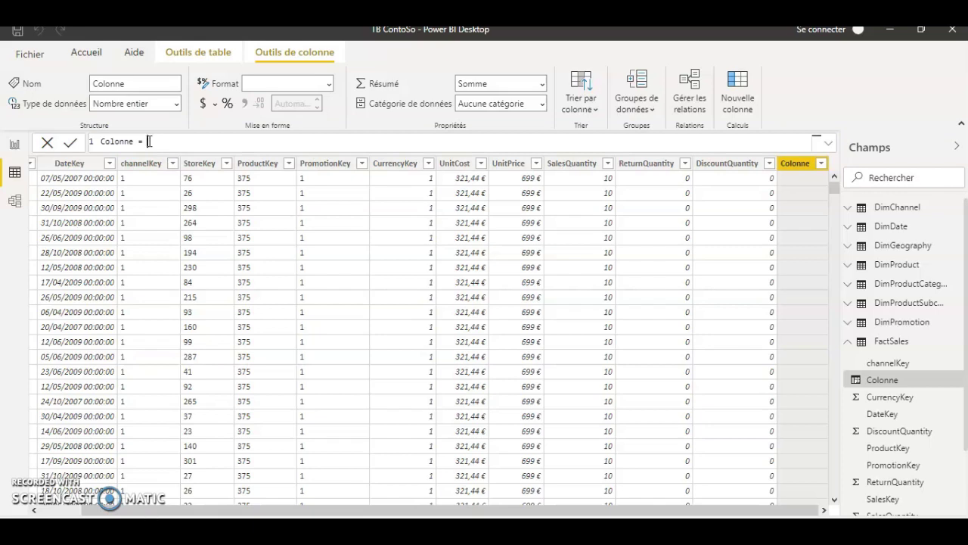
pyautogui.write('unit')
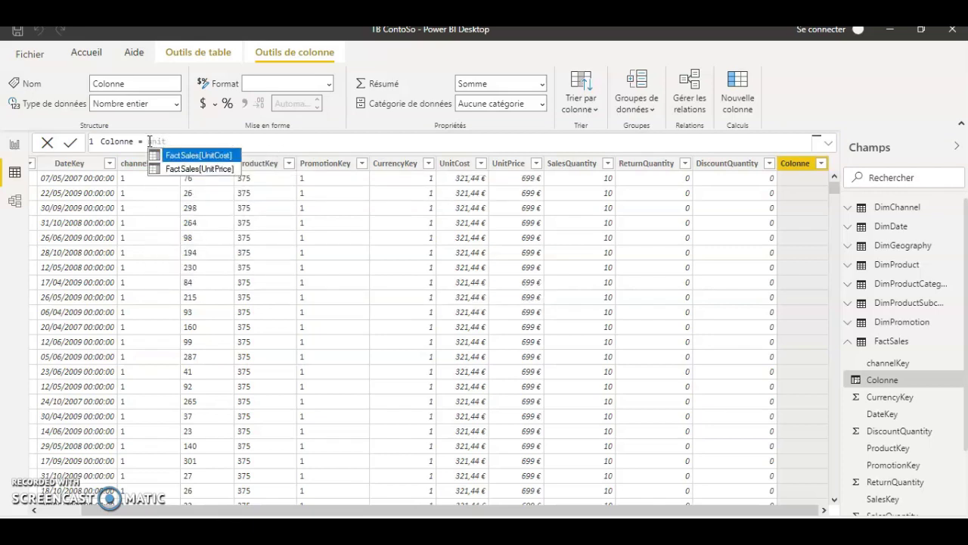
pyautogui.click(193, 169)
pyautogui.click(193, 168)
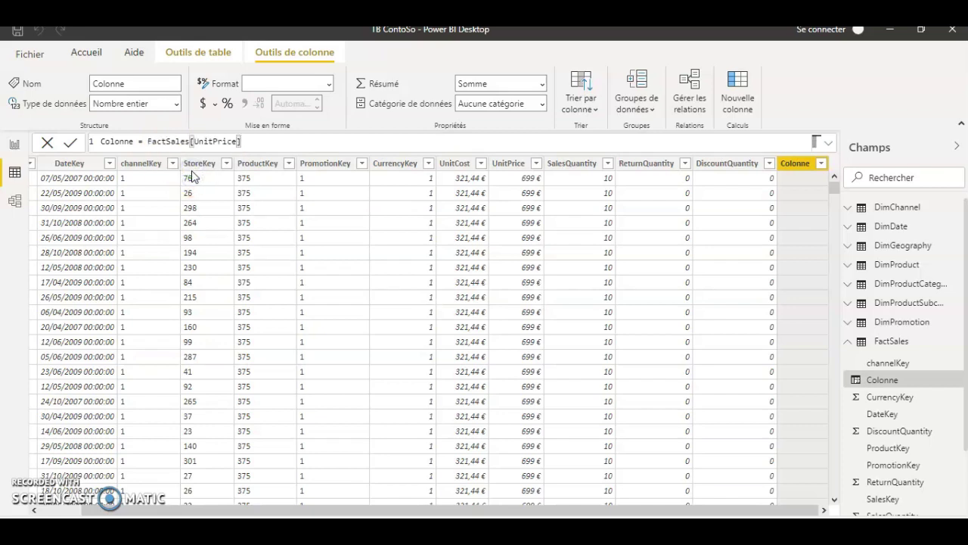
# - Extend the column formula to multiply the unit price by an opening parenthesis followed by FactSales[SalesQuantity]
pyautogui.write('*(')
pyautogui.click(268, 144)
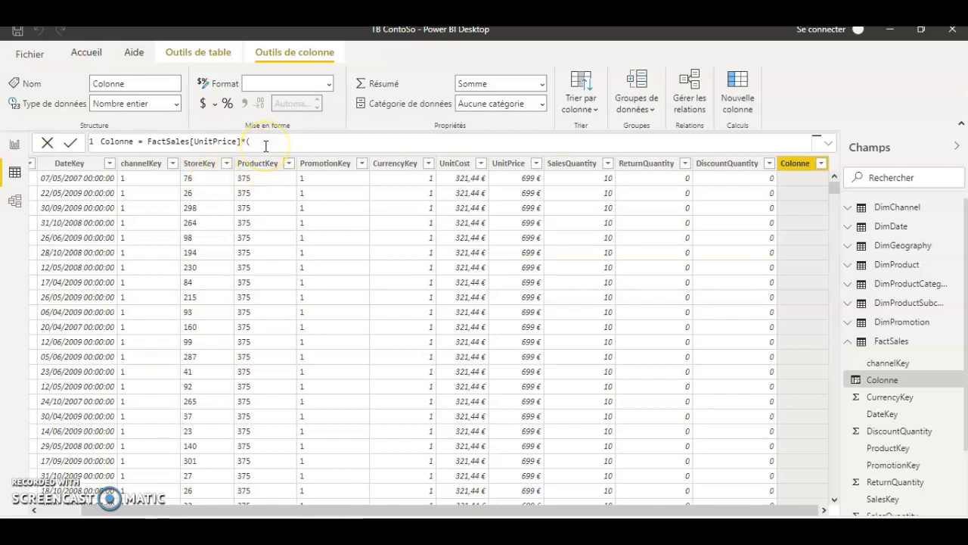
pyautogui.write('sal')
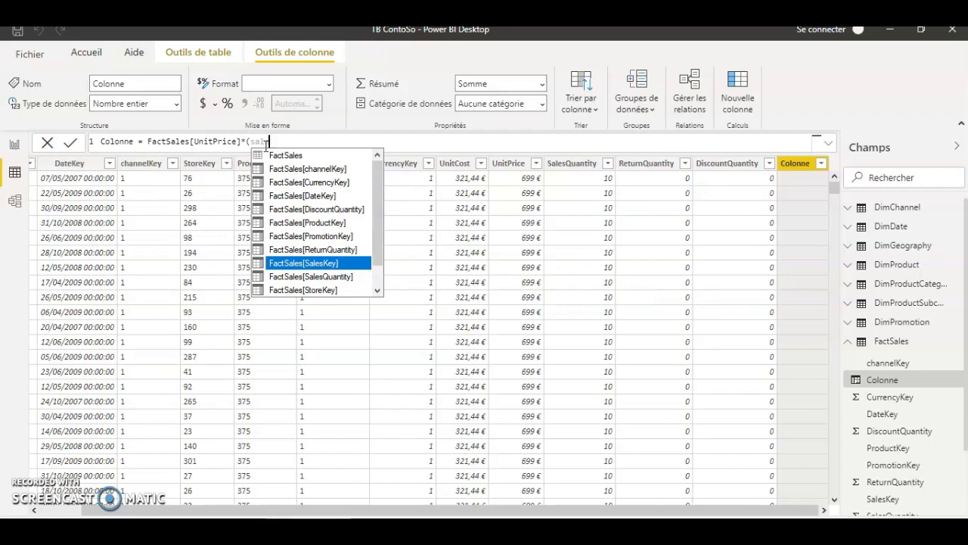
pyautogui.write('es')
pyautogui.click(342, 277)
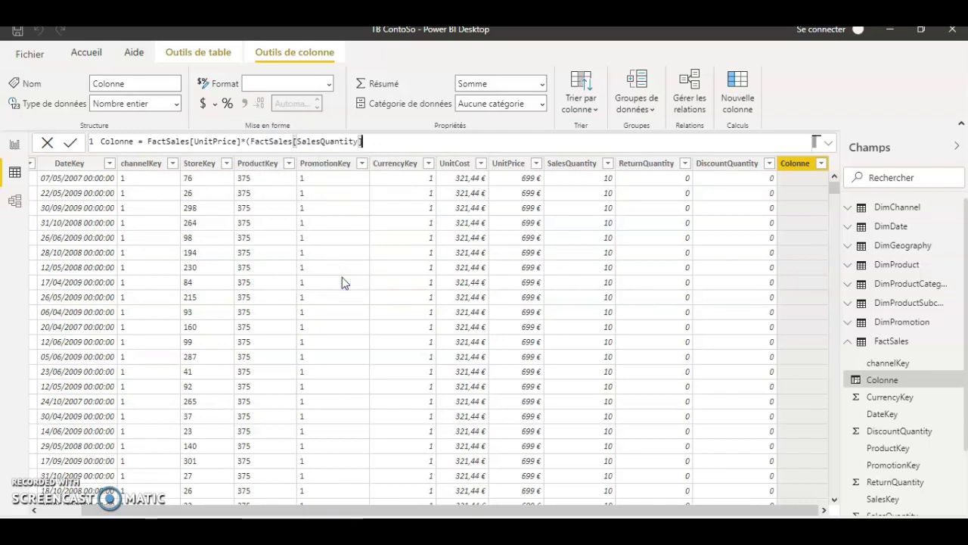
# - Subtract FactSales[ReturnQuantity] from the sales quantity inside the parenthesis of the column formula
pyautogui.write('-')
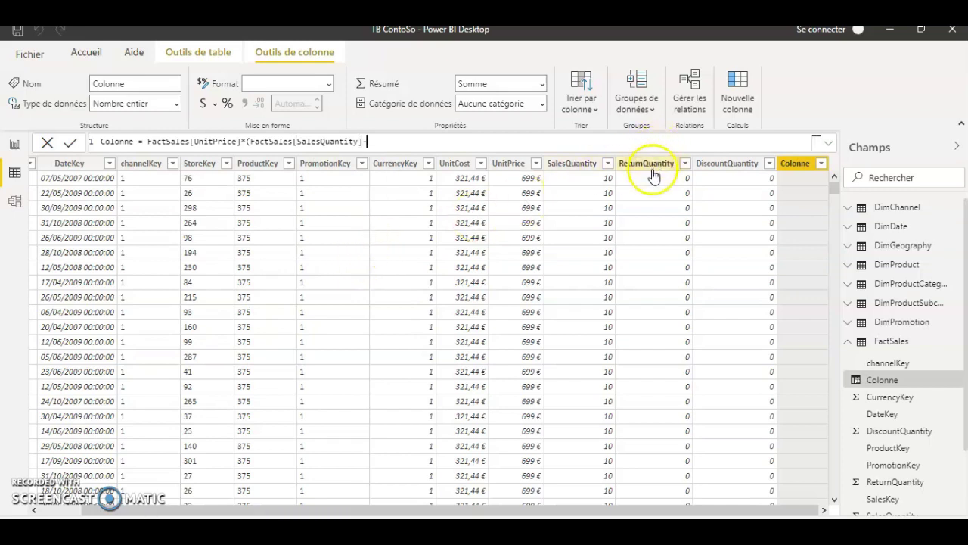
pyautogui.write('reurn')
pyautogui.press('BackSpace')
pyautogui.press('BackSpace')
pyautogui.press('BackSpace')
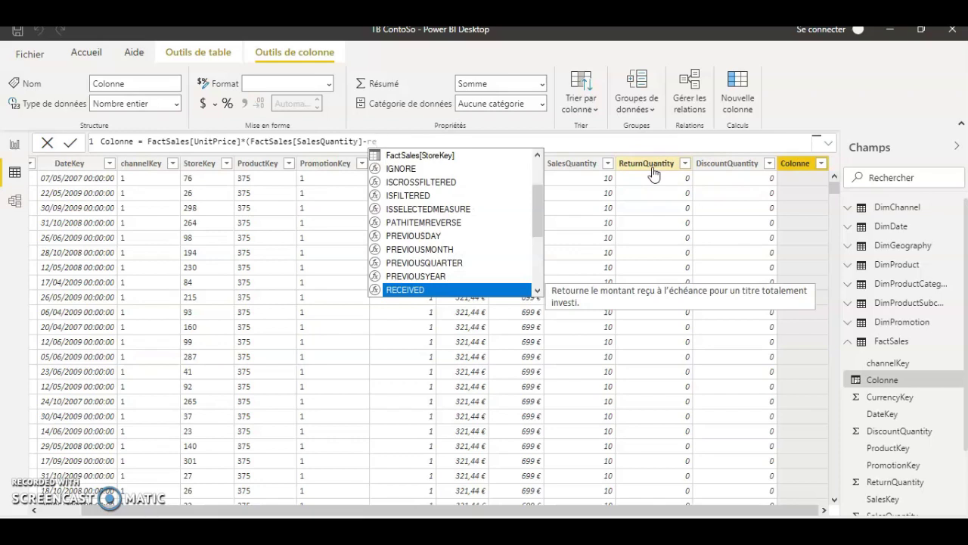
pyautogui.write('t')
pyautogui.click(412, 164)
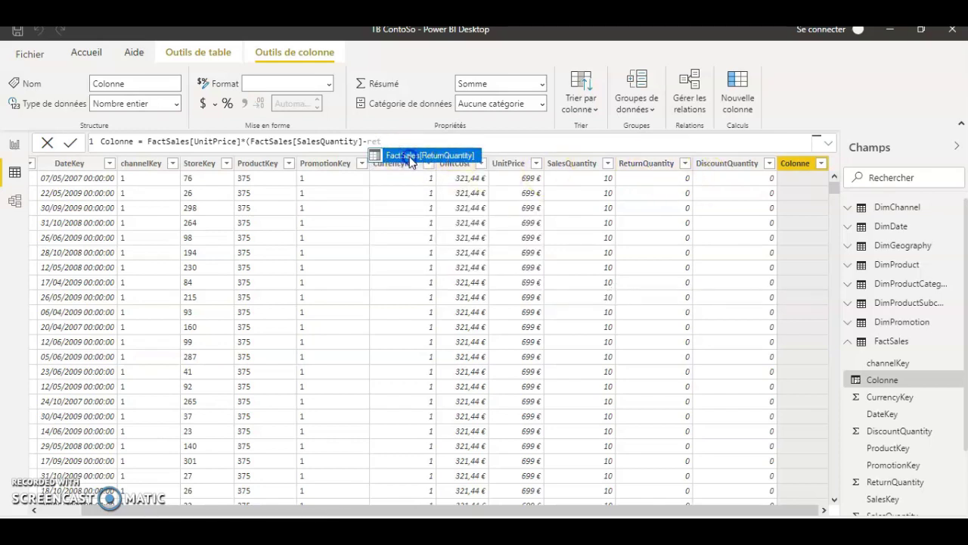
pyautogui.doubleClick(409, 162)
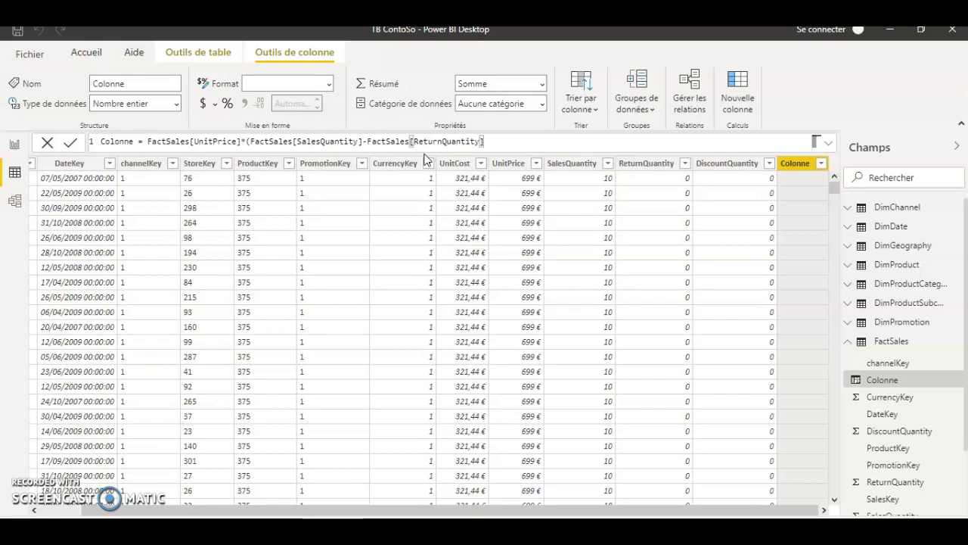
# - Subtract FactSales[DiscountQuantity] from the quantities inside the parenthesis of the column formula
pyautogui.write('-')
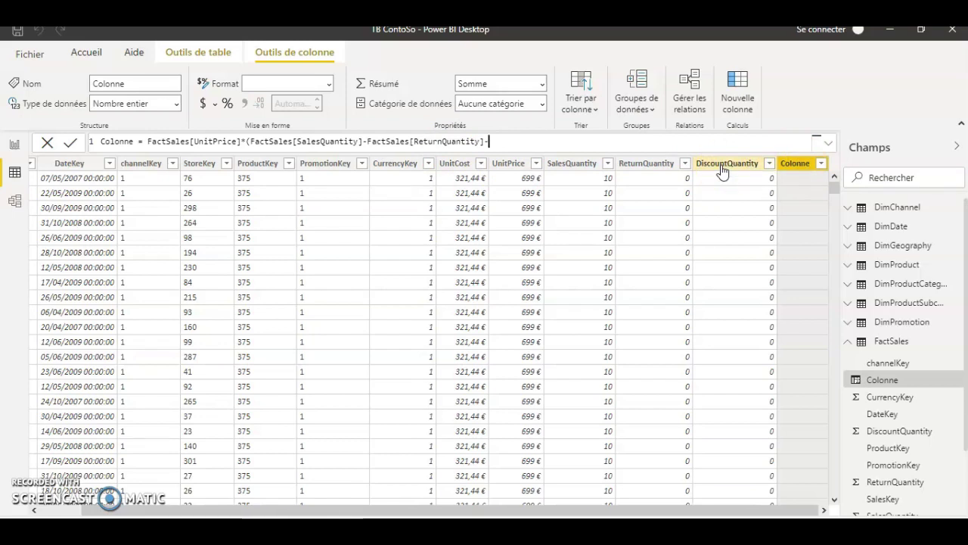
pyautogui.write('disc')
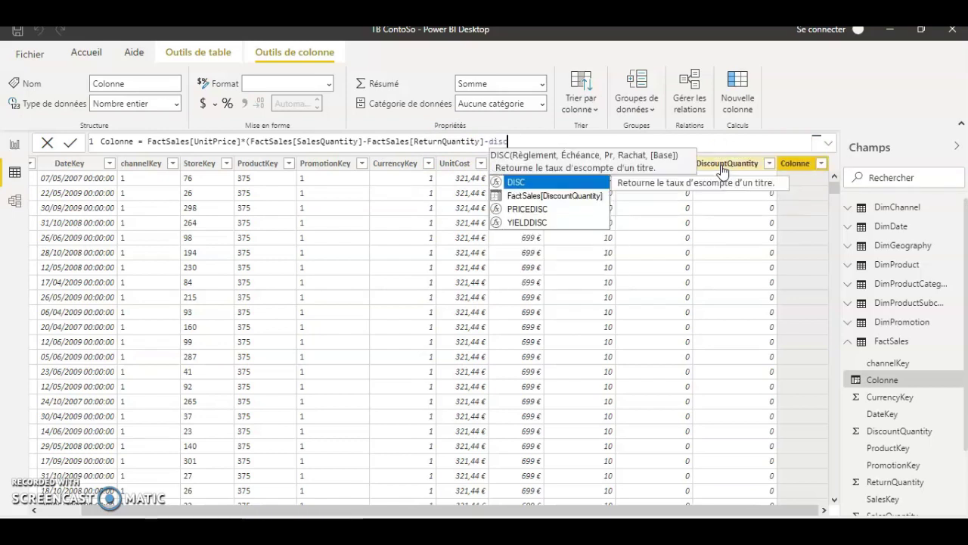
pyautogui.write('ourt')
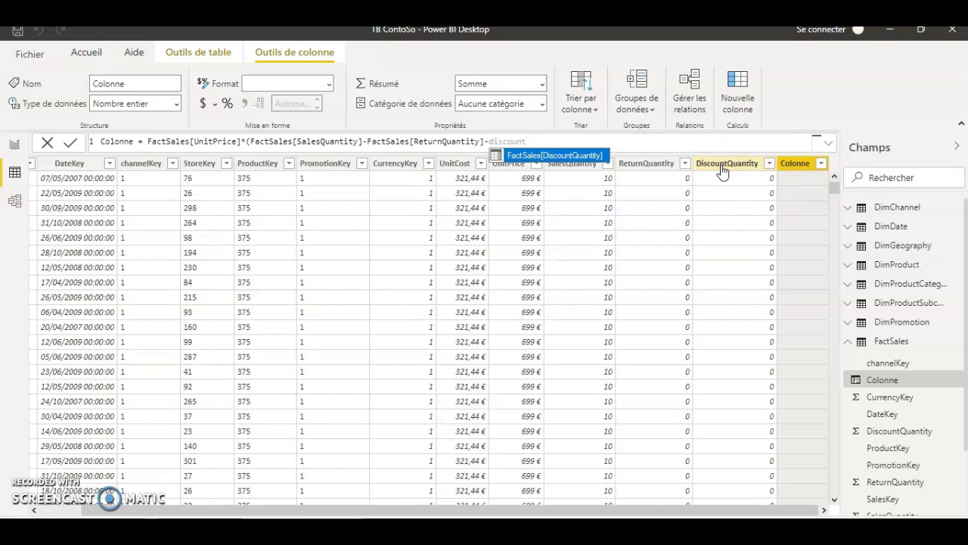
pyautogui.click(731, 179)
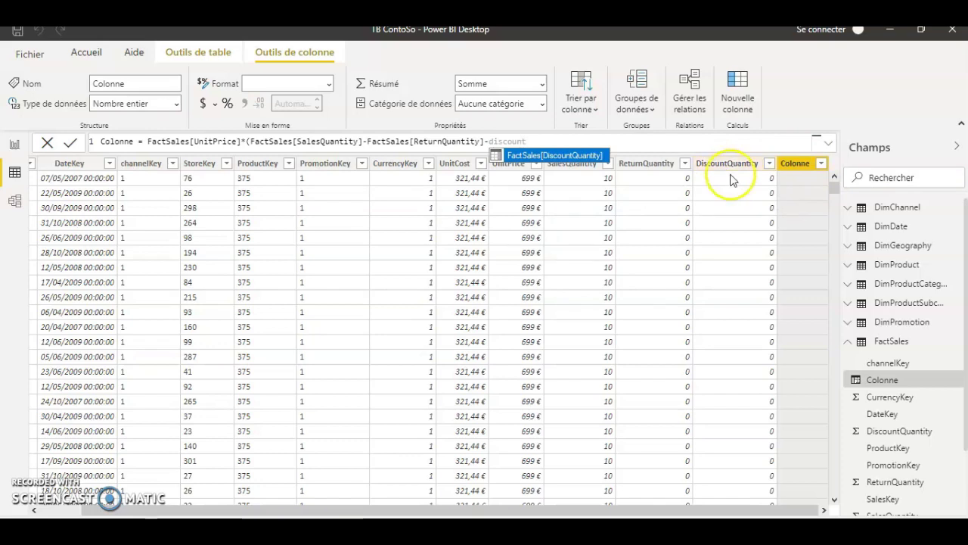
pyautogui.doubleClick(563, 156)
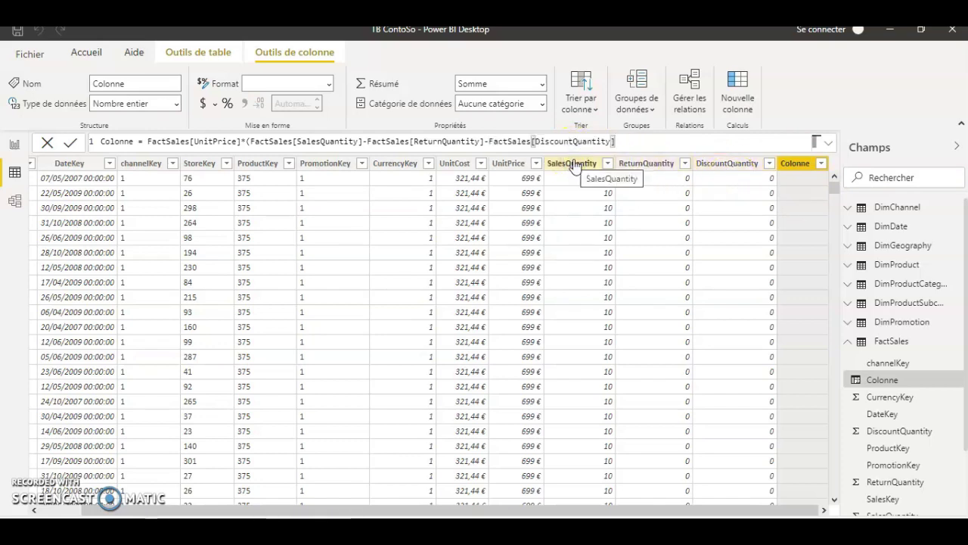
# - Multiply the discount quantity in the column formula by FactSales[UnitPrice]
pyautogui.write('*')
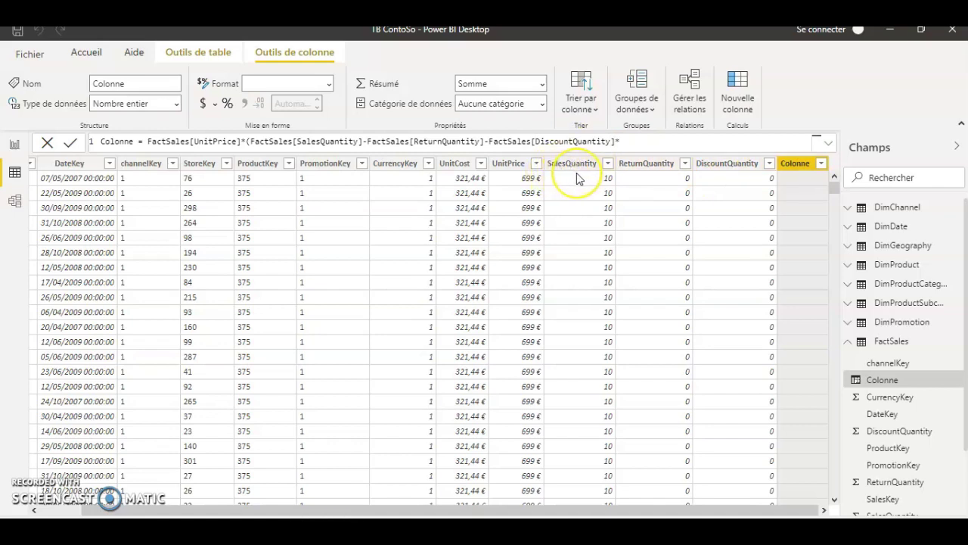
pyautogui.write('unitp')
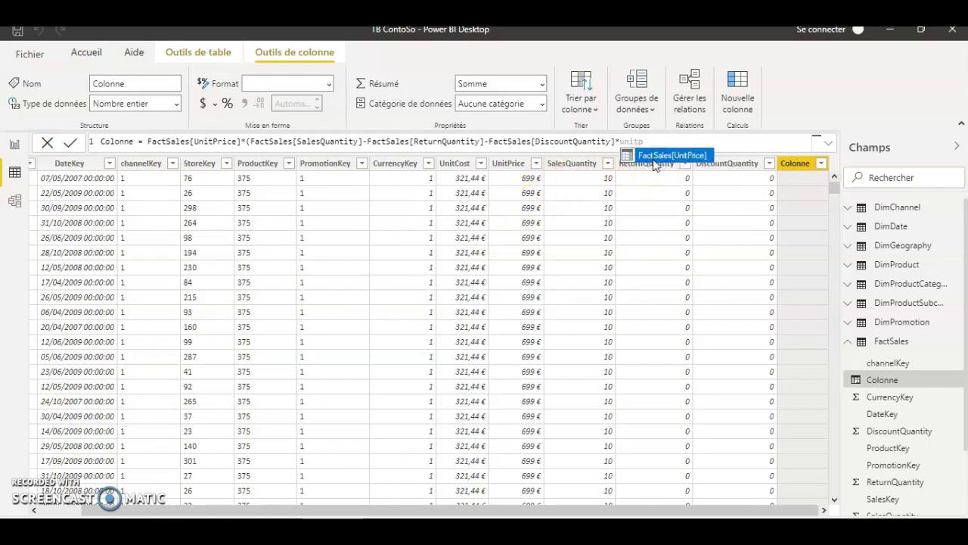
pyautogui.click(655, 156)
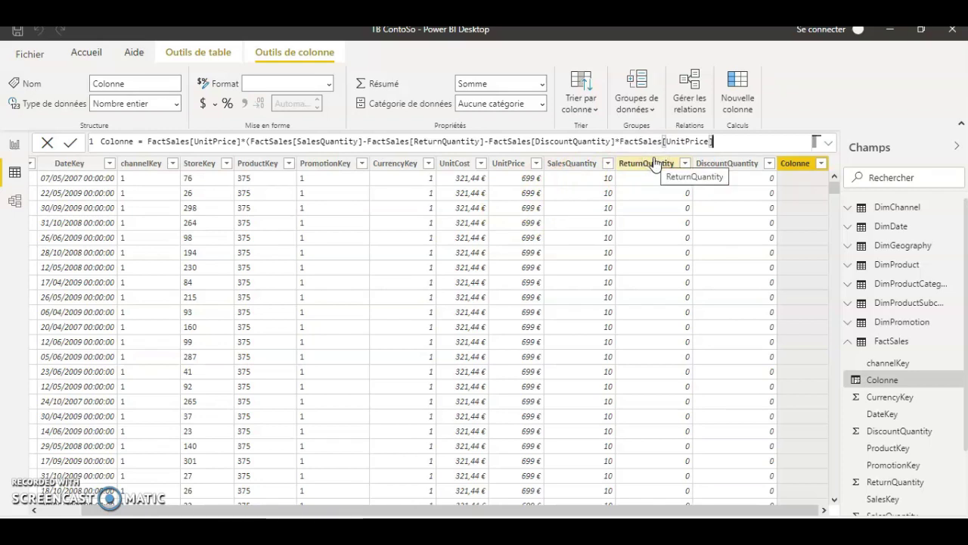
# - Multiply the last formula term by RELATED(DimPromotion[DiscountPercent]), close both parentheses and commit the column formula
pyautogui.write('*')
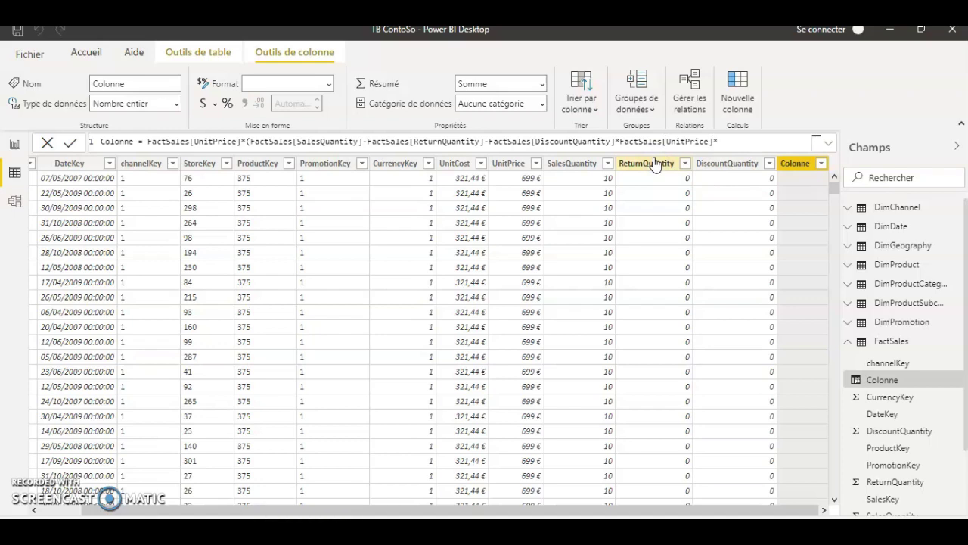
pyautogui.write('rel')
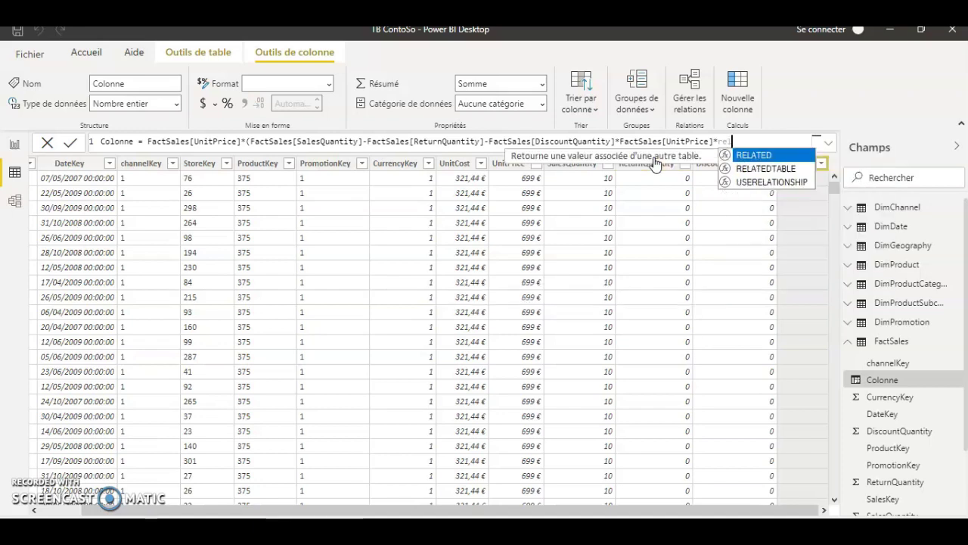
pyautogui.write('a')
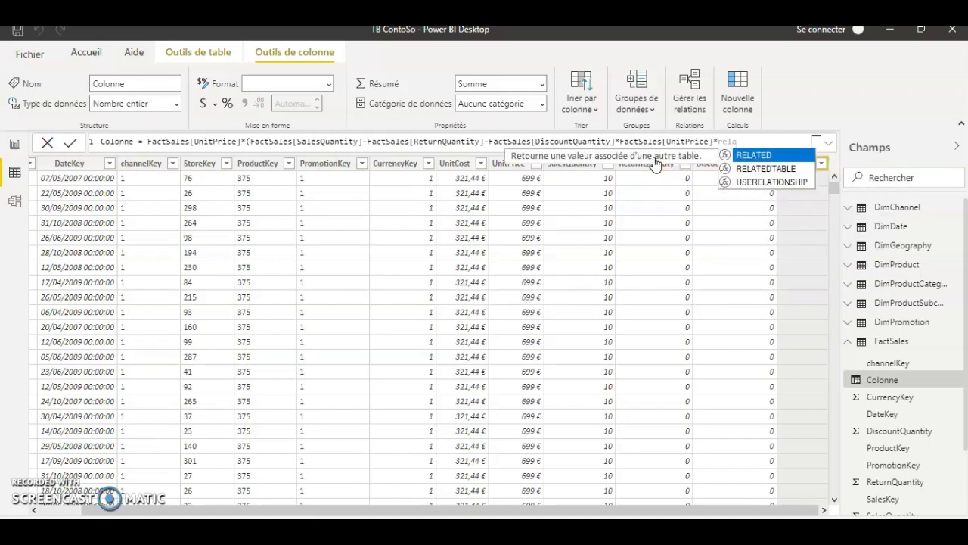
pyautogui.click(754, 155)
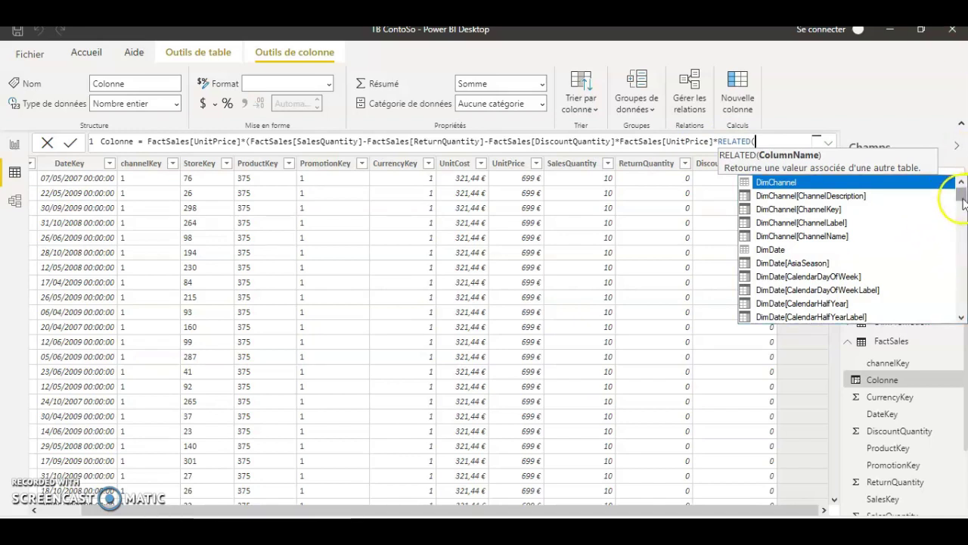
pyautogui.moveTo(961, 198); pyautogui.dragTo(961, 274)
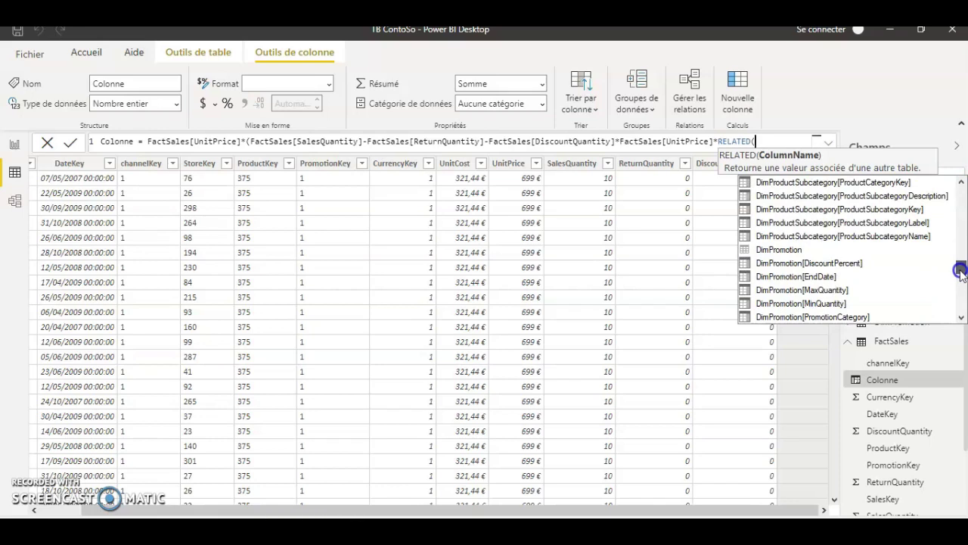
pyautogui.doubleClick(840, 262)
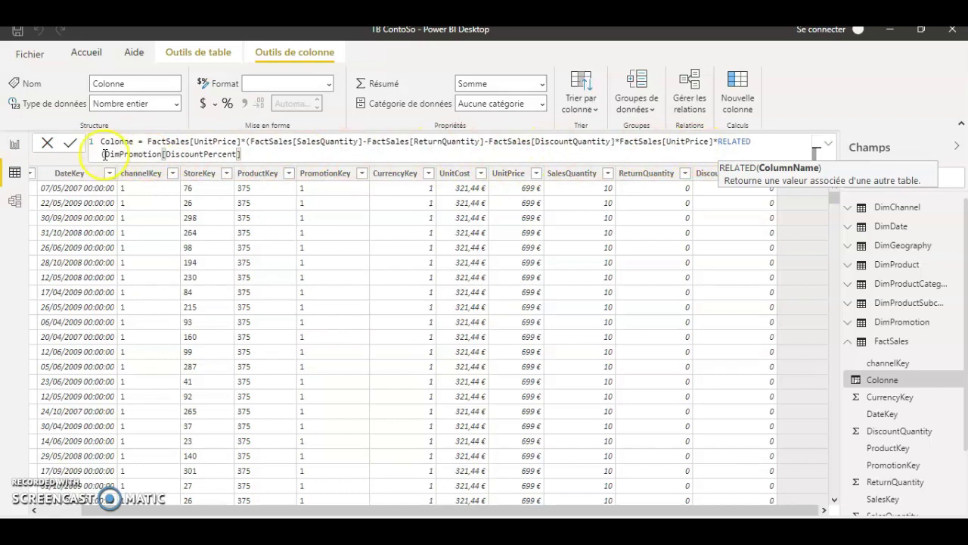
pyautogui.write('])')
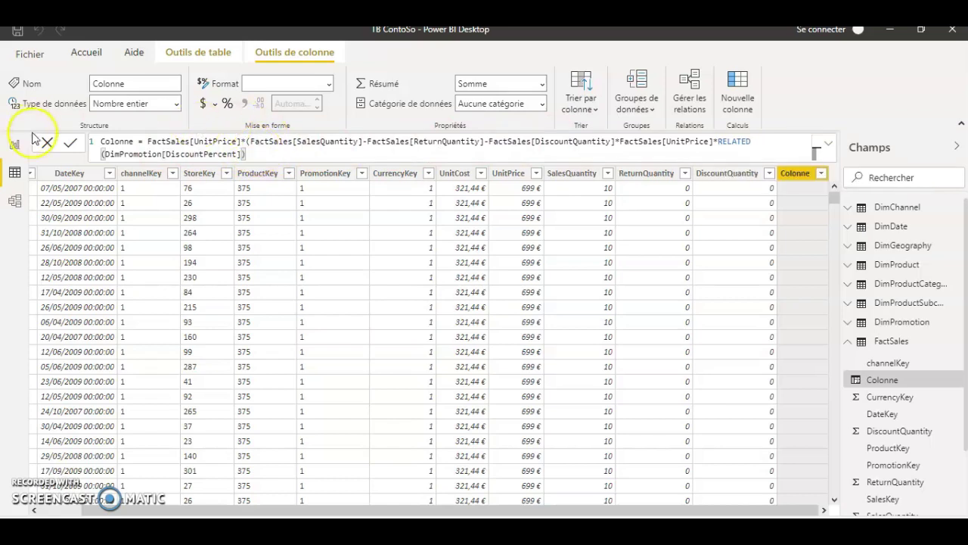
pyautogui.click(71, 143)
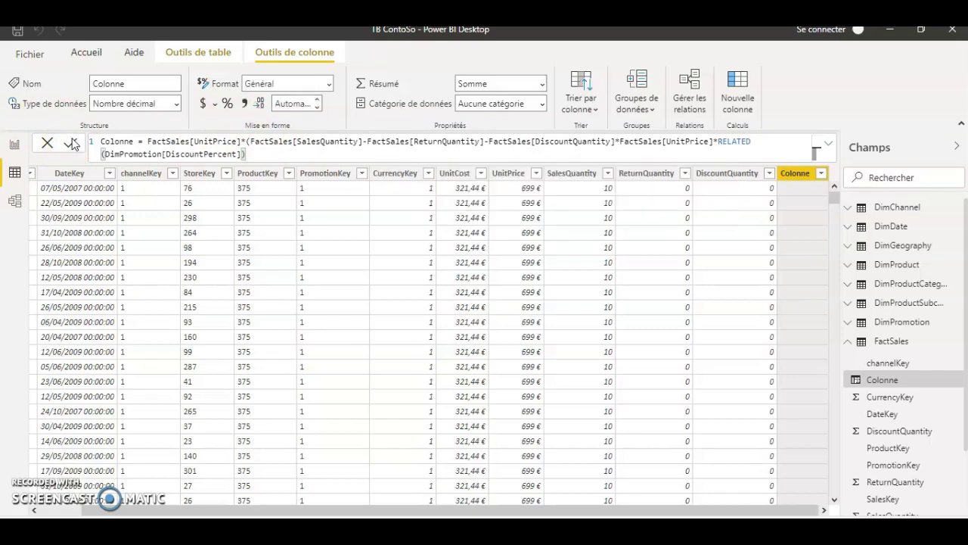
pyautogui.write(')')
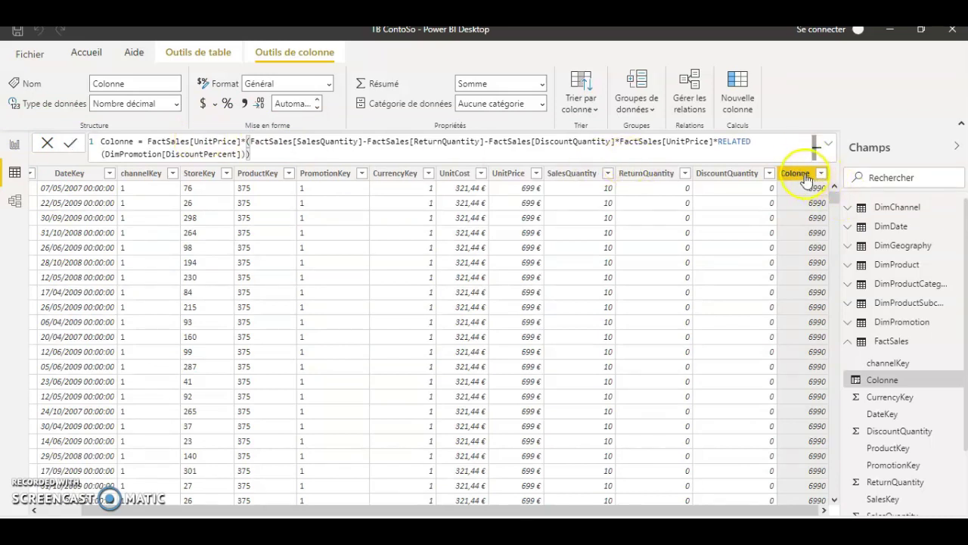
# - Rename the new calculated column in FactSales as TotalFacture
pyautogui.rightClick(805, 177)
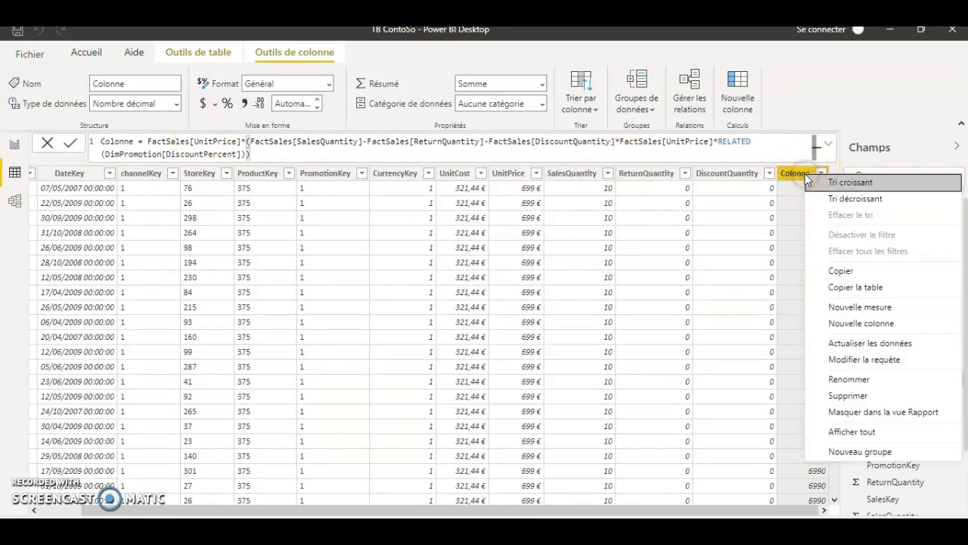
pyautogui.click(853, 379)
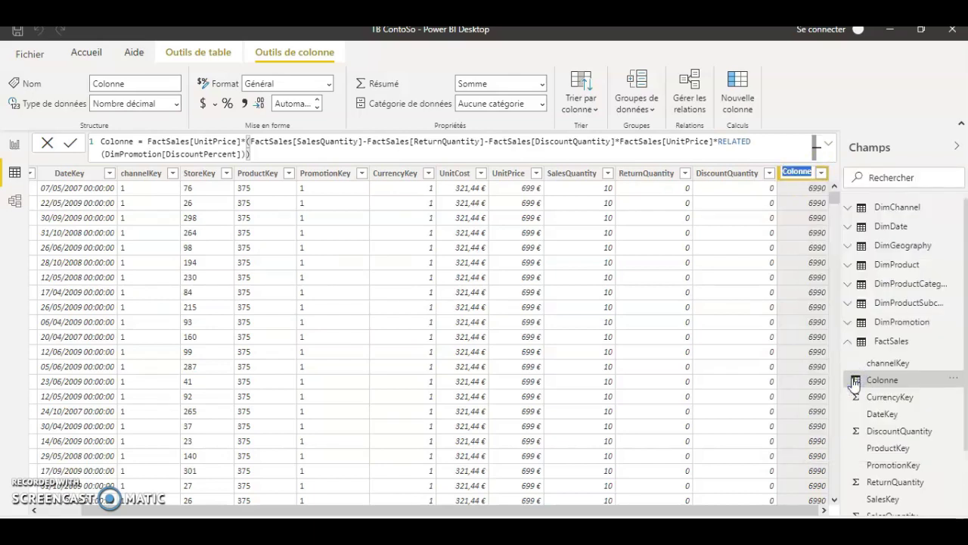
pyautogui.write('To')
pyautogui.press('Return')
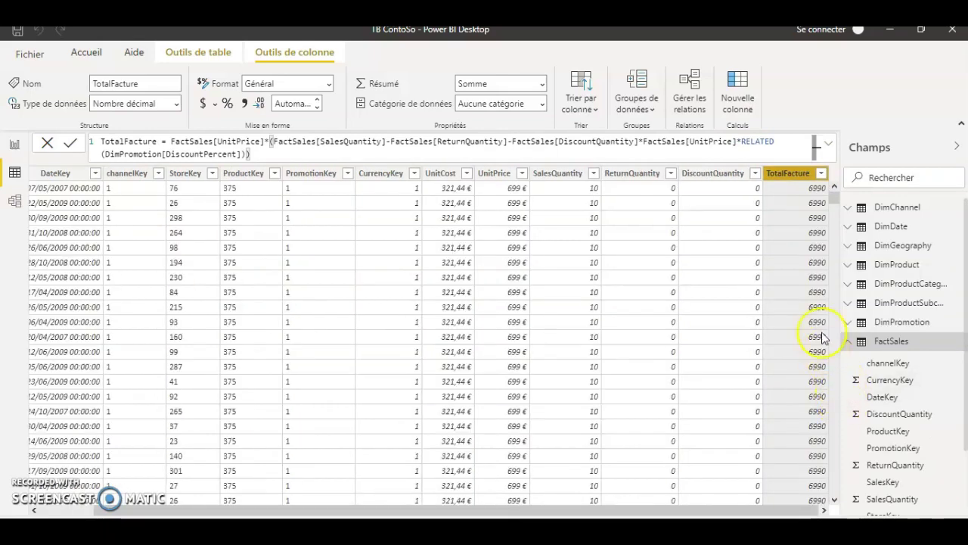
# - Format the TotalFacture column as currency (Devise) with the € Euro (123 €) symbol and 2 decimal places
pyautogui.click(327, 84)
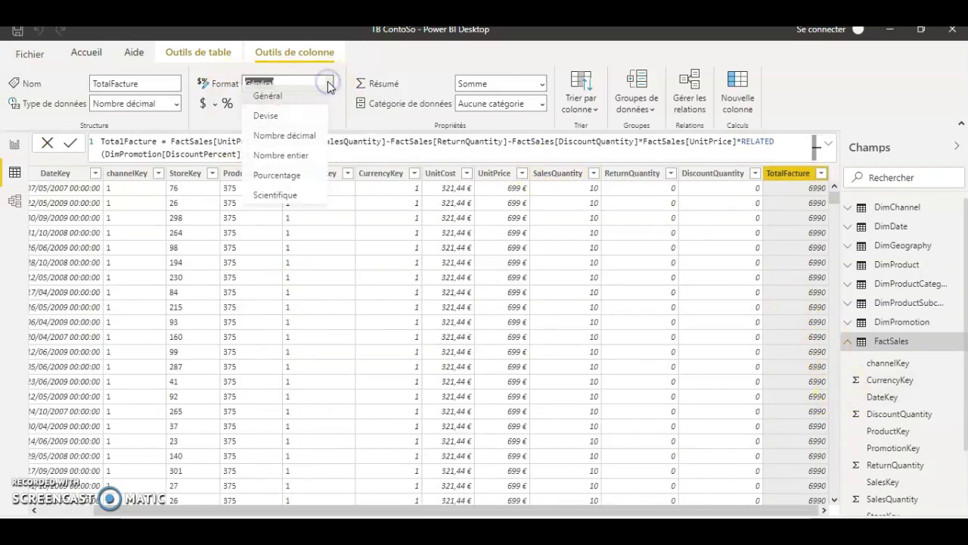
pyautogui.click(278, 126)
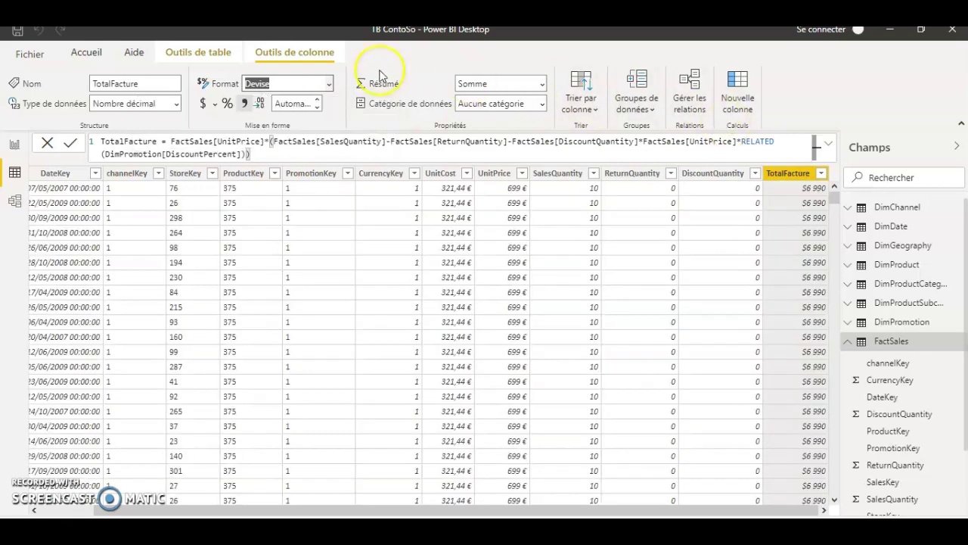
pyautogui.click(215, 104)
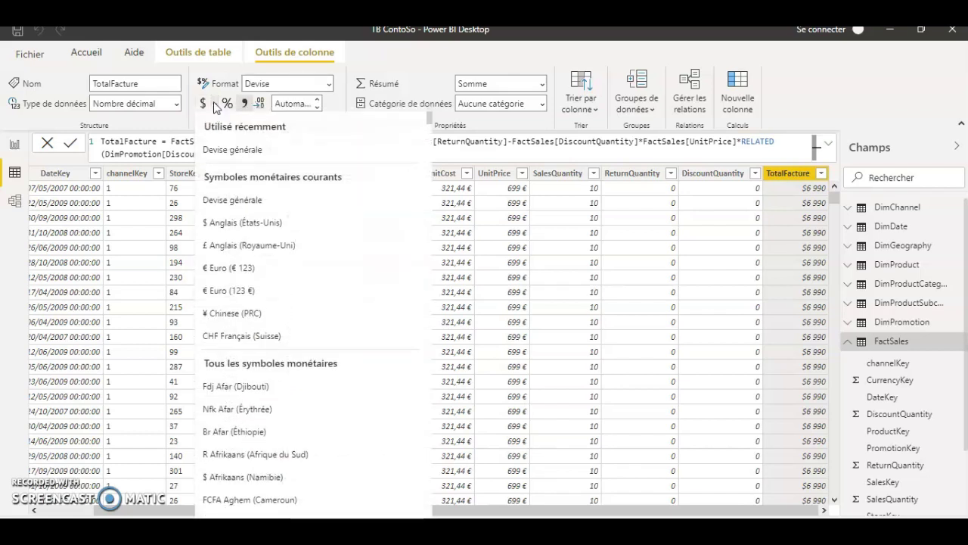
pyautogui.click(217, 294)
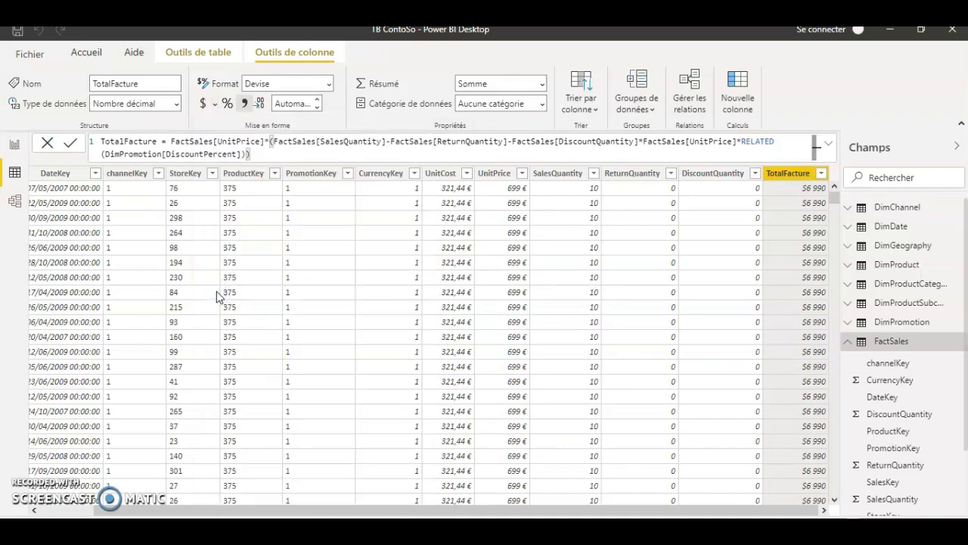
pyautogui.click(259, 104)
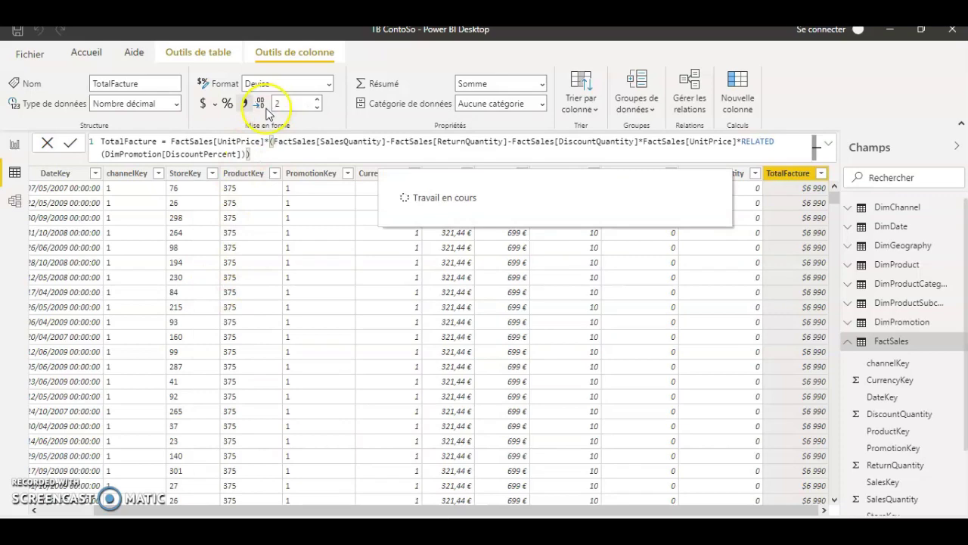
pyautogui.click(814, 145)
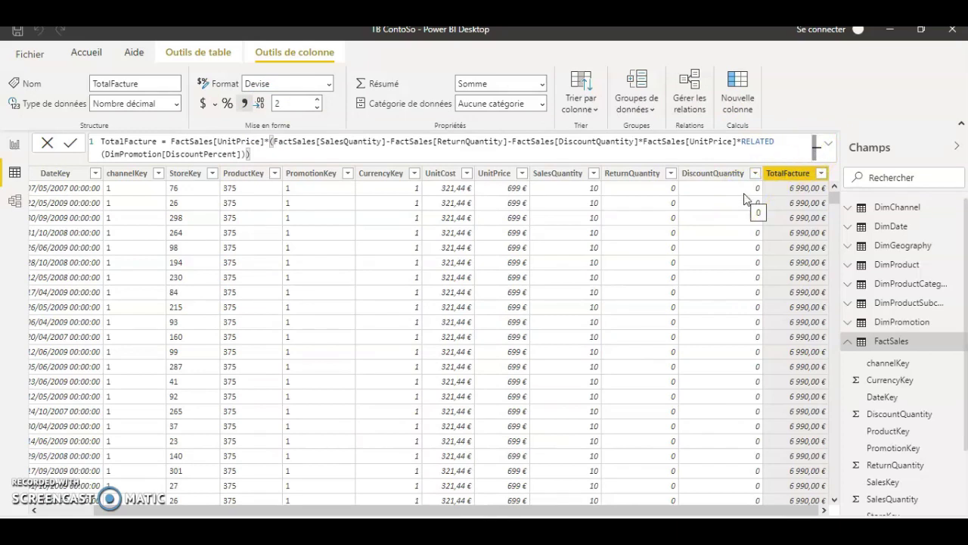
# - Add another calculated column to FactSales and start its formula with an opening parenthesis and FactSales[SalesQuantity]
pyautogui.click(739, 79)
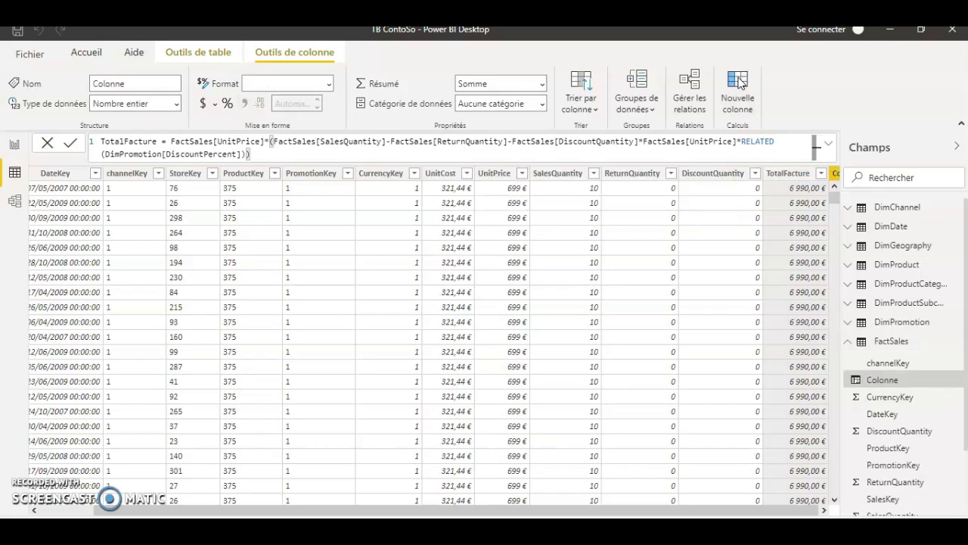
pyautogui.click(153, 141)
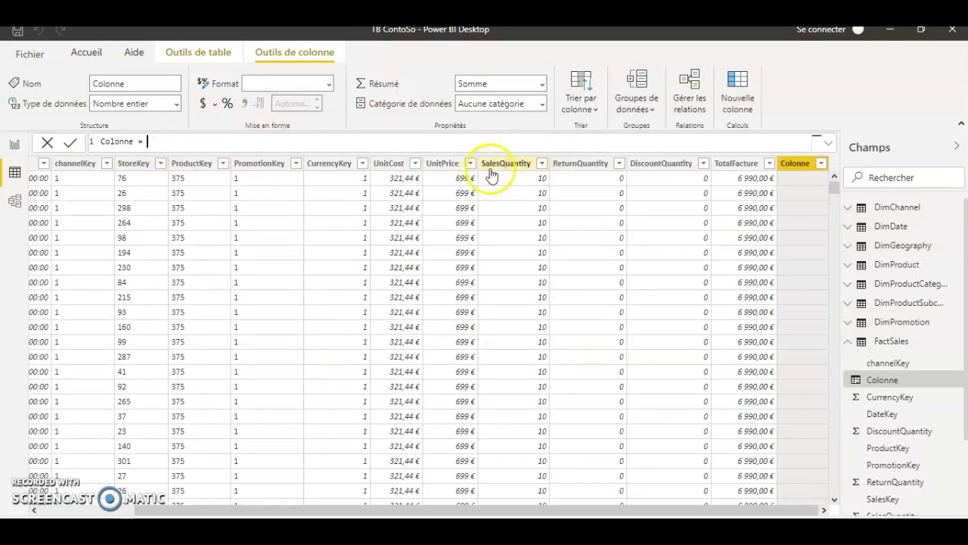
pyautogui.write('(sales')
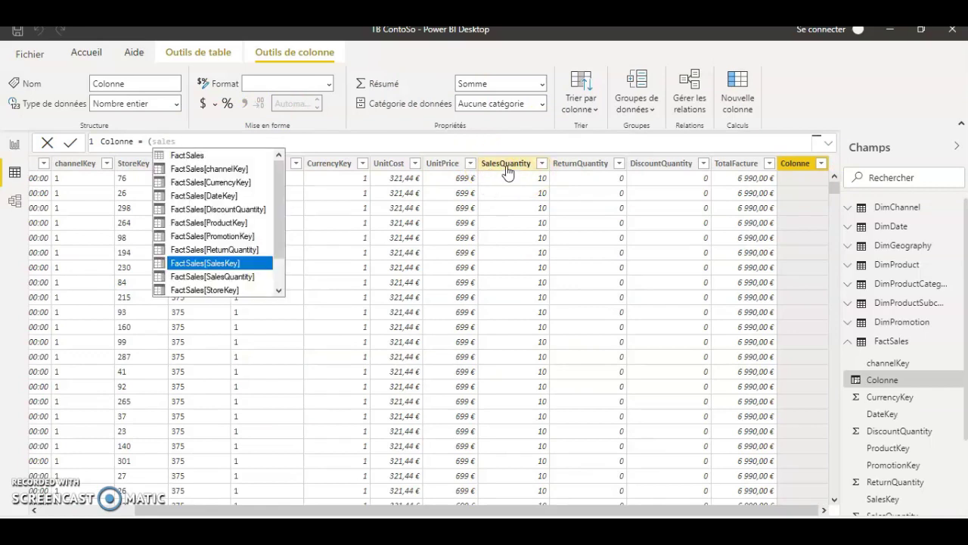
pyautogui.click(244, 277)
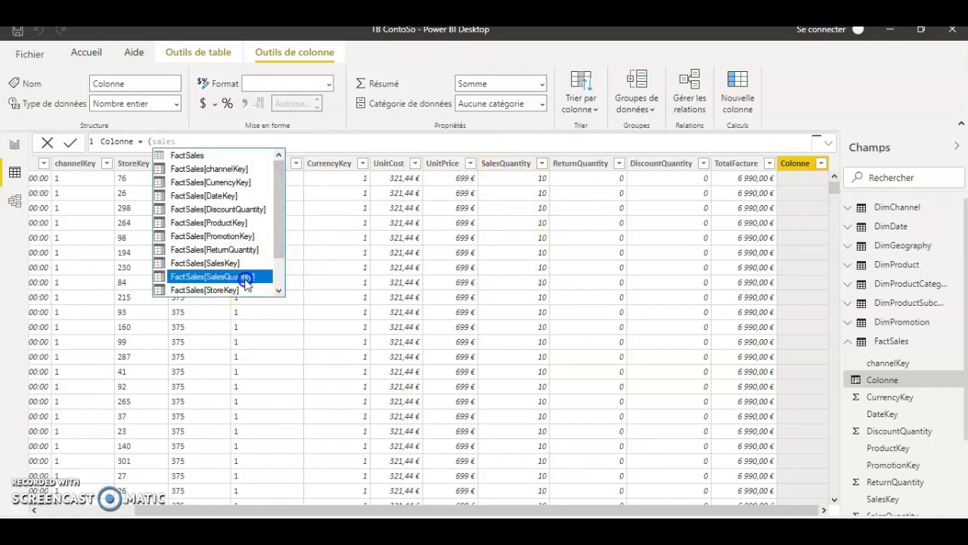
pyautogui.doubleClick(244, 277)
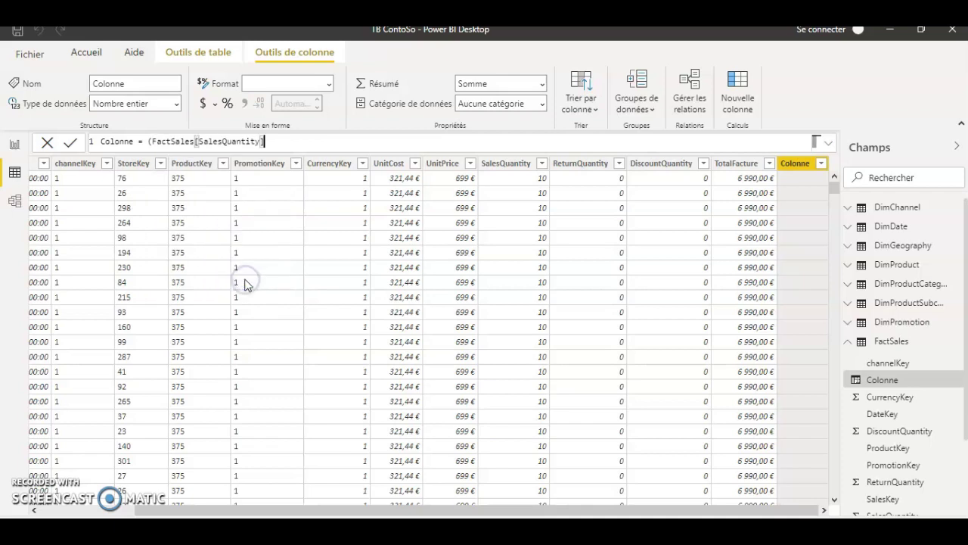
# - Complete the new column's formula as (FactSales[SalesQuantity]-FactSales[ReturnQuantity])*FactSales[UnitCost] and commit it
pyautogui.write('-return')
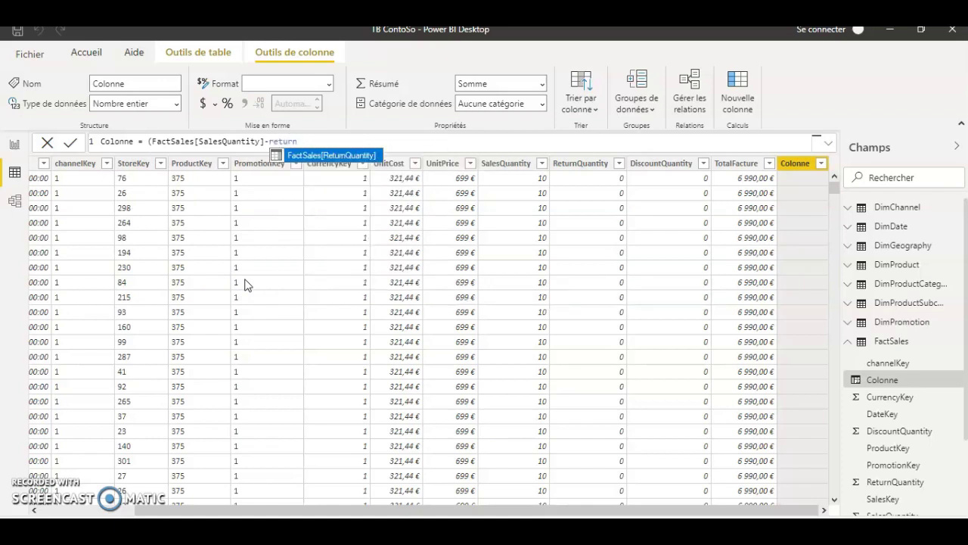
pyautogui.doubleClick(340, 155)
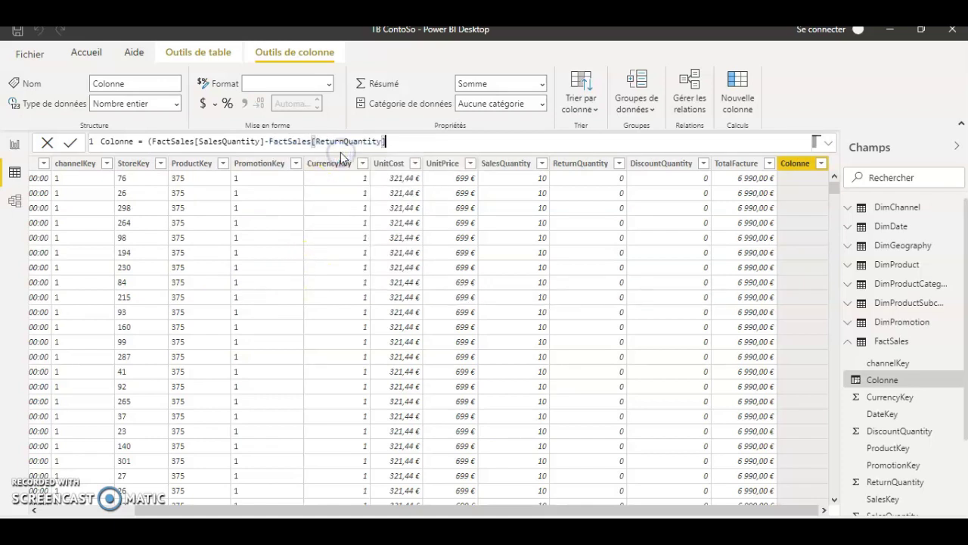
pyautogui.write(')')
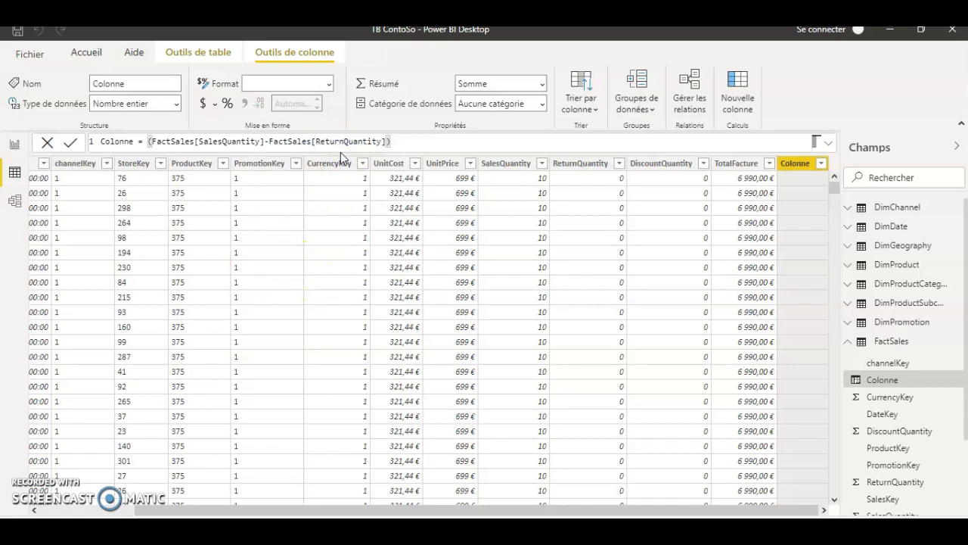
pyautogui.write('*')
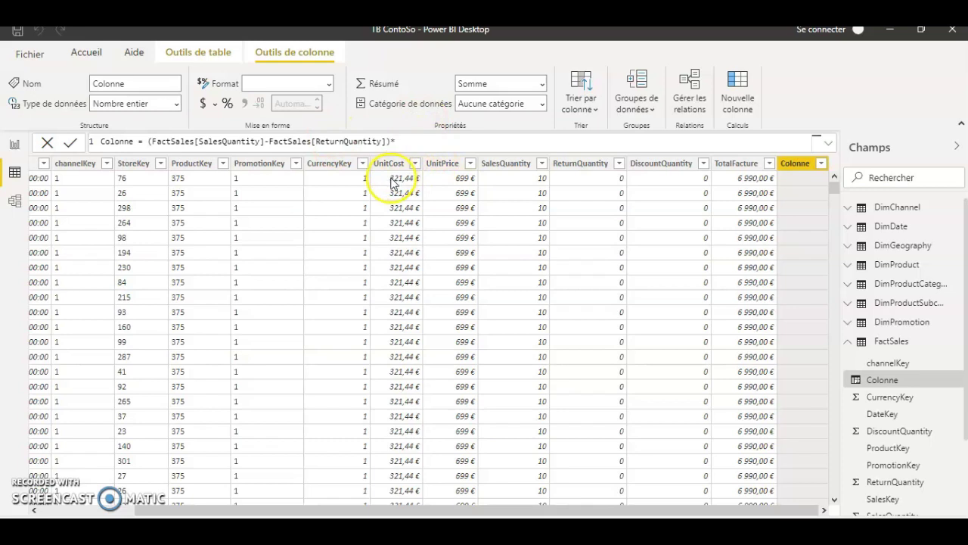
pyautogui.write('unit')
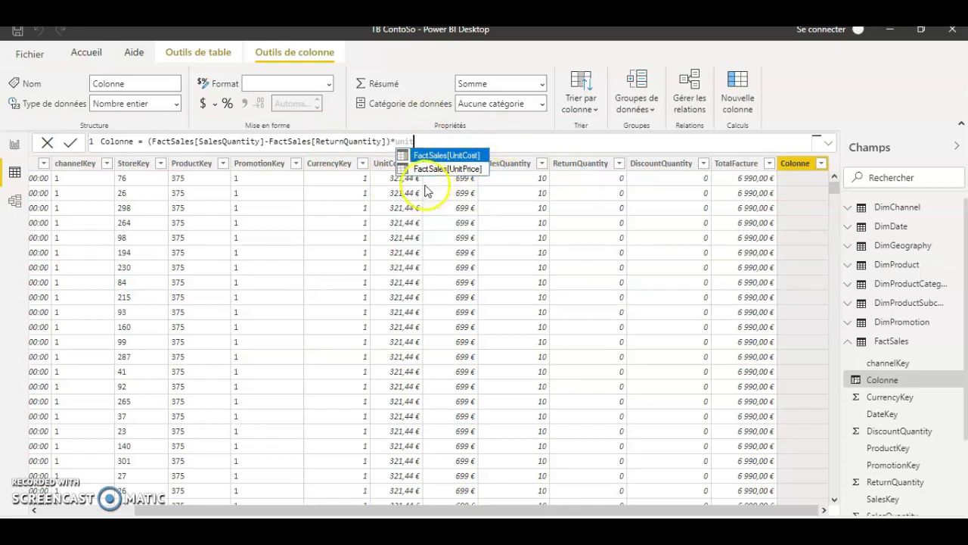
pyautogui.click(445, 156)
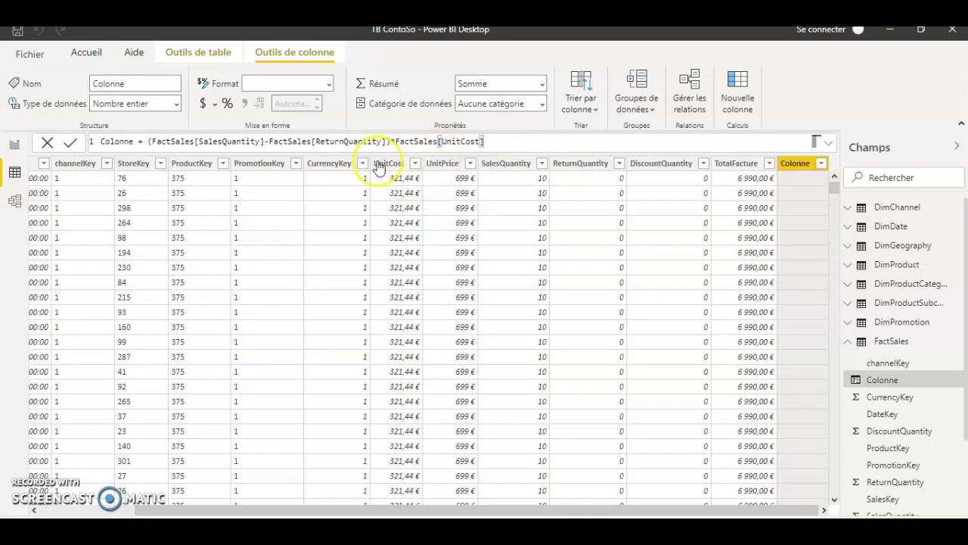
pyautogui.click(70, 143)
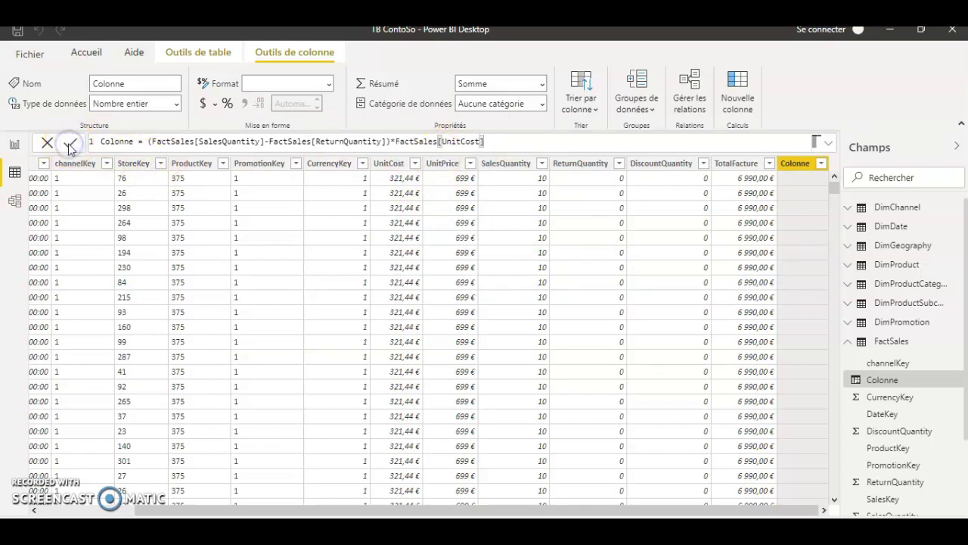
# - Rename the new calculated column in FactSales as CoutTotal
pyautogui.rightClick(803, 165)
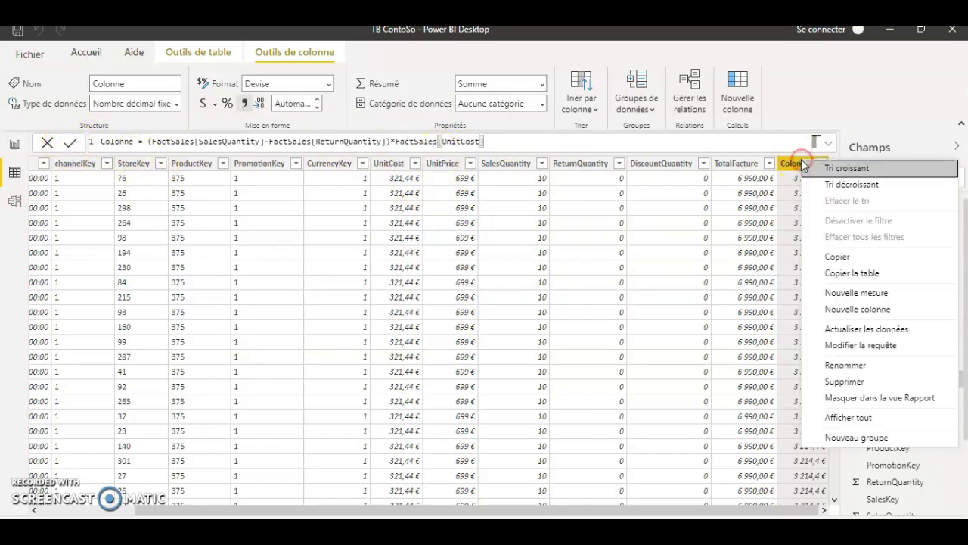
pyautogui.click(829, 364)
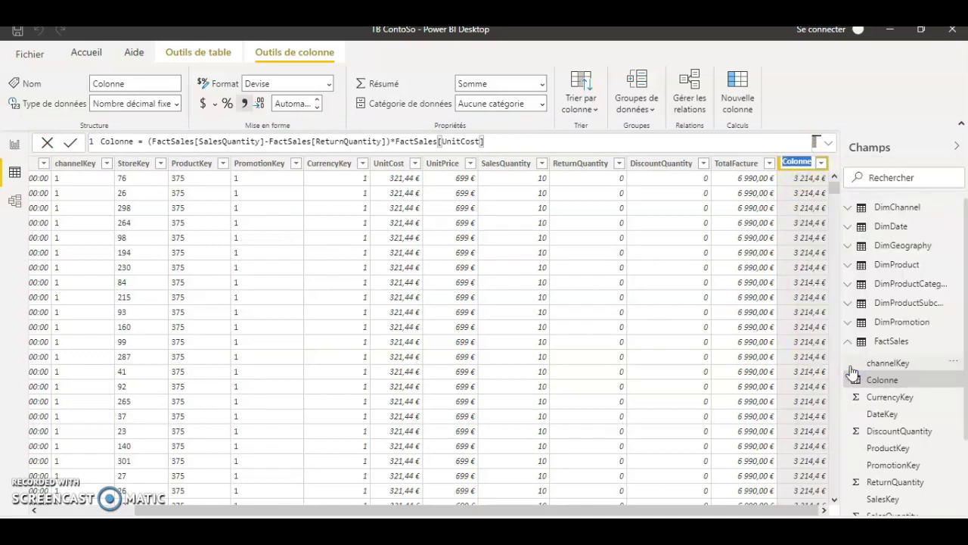
pyautogui.write('C')
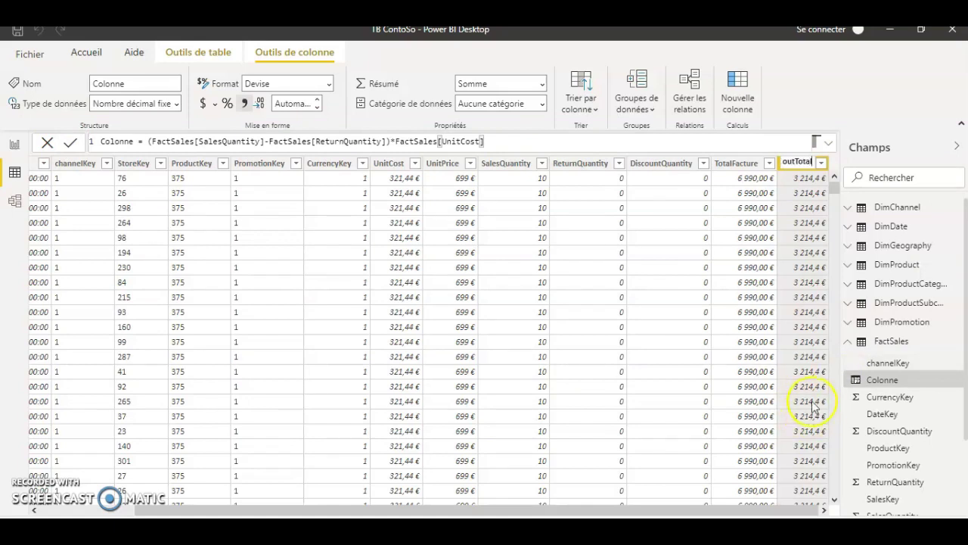
pyautogui.click(71, 144)
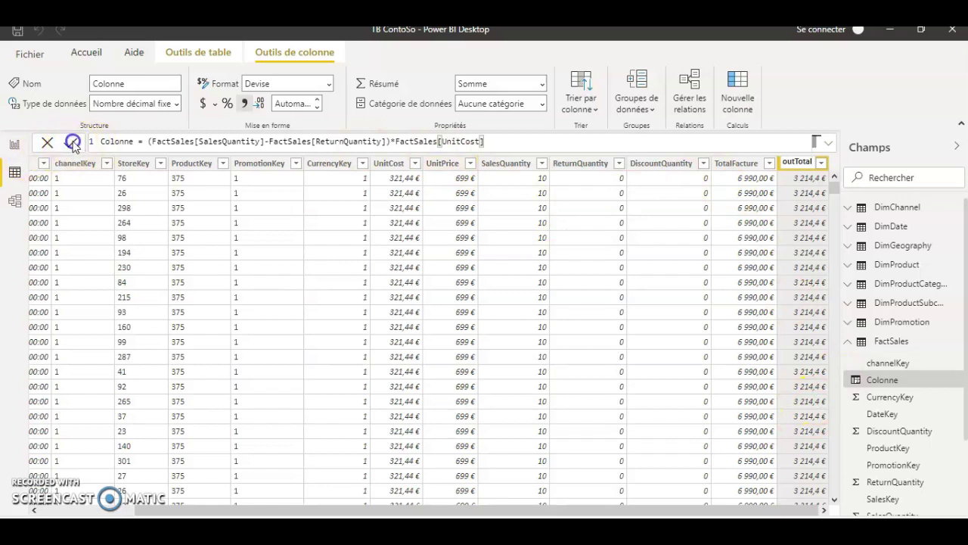